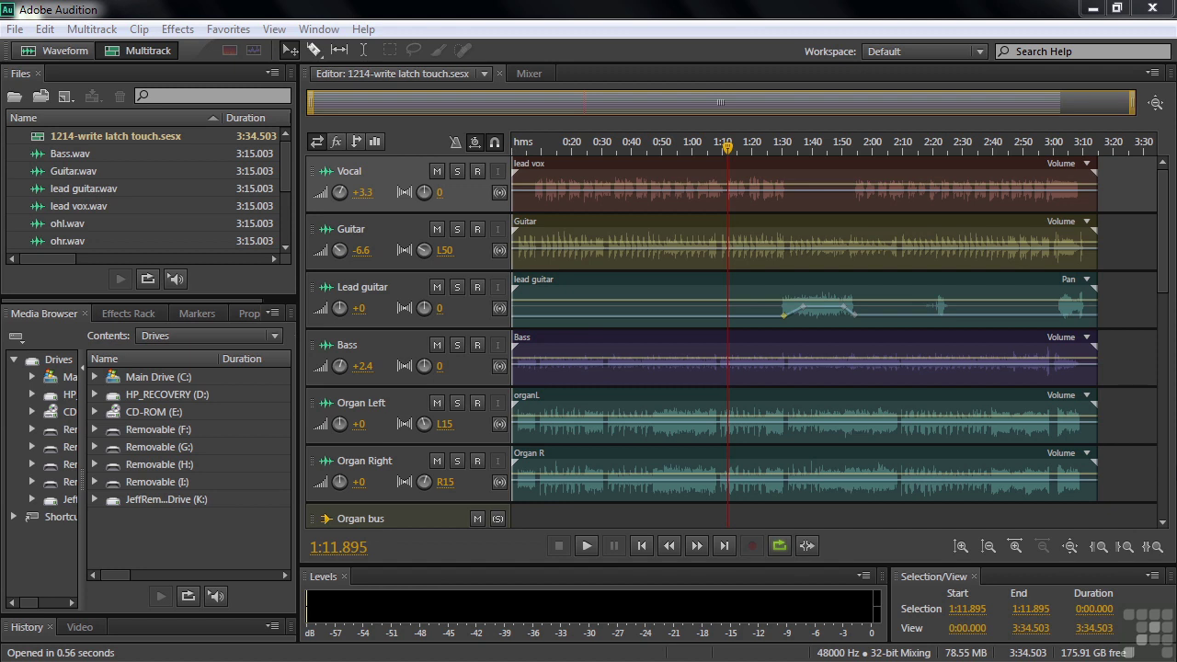
# Look through the session files in the multitrack sessions folder using the file import dialog
pyautogui.click(14, 213)
pyautogui.hotkey('ctrl', 'i')
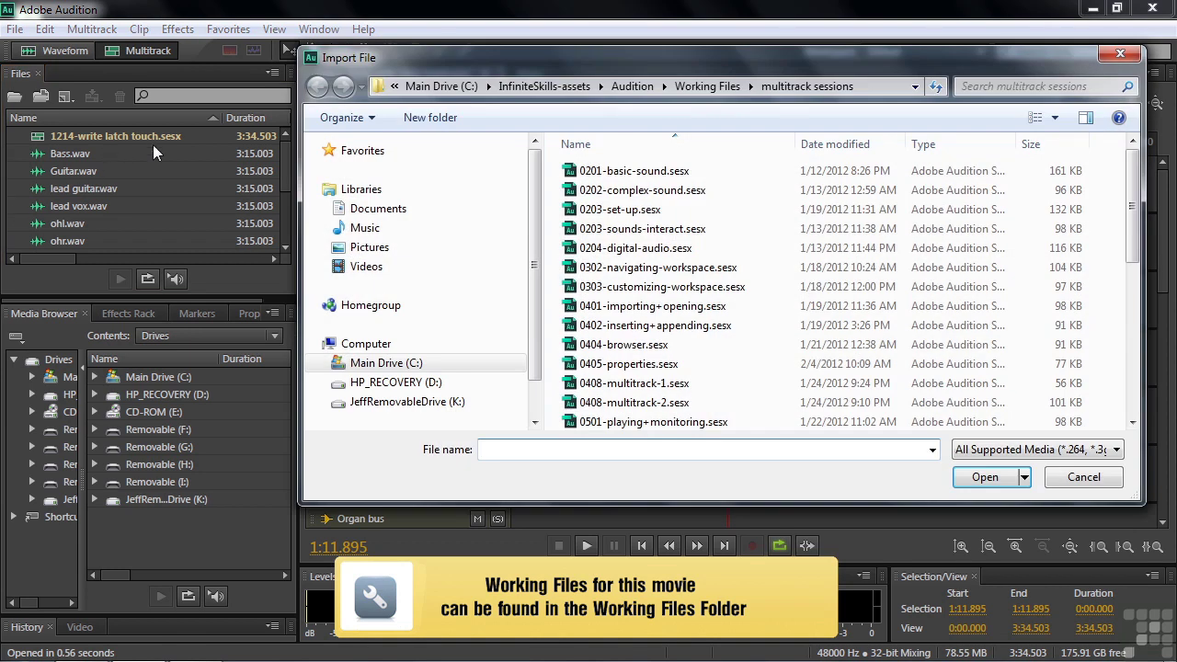
pyautogui.scroll(-10, 782, 230)
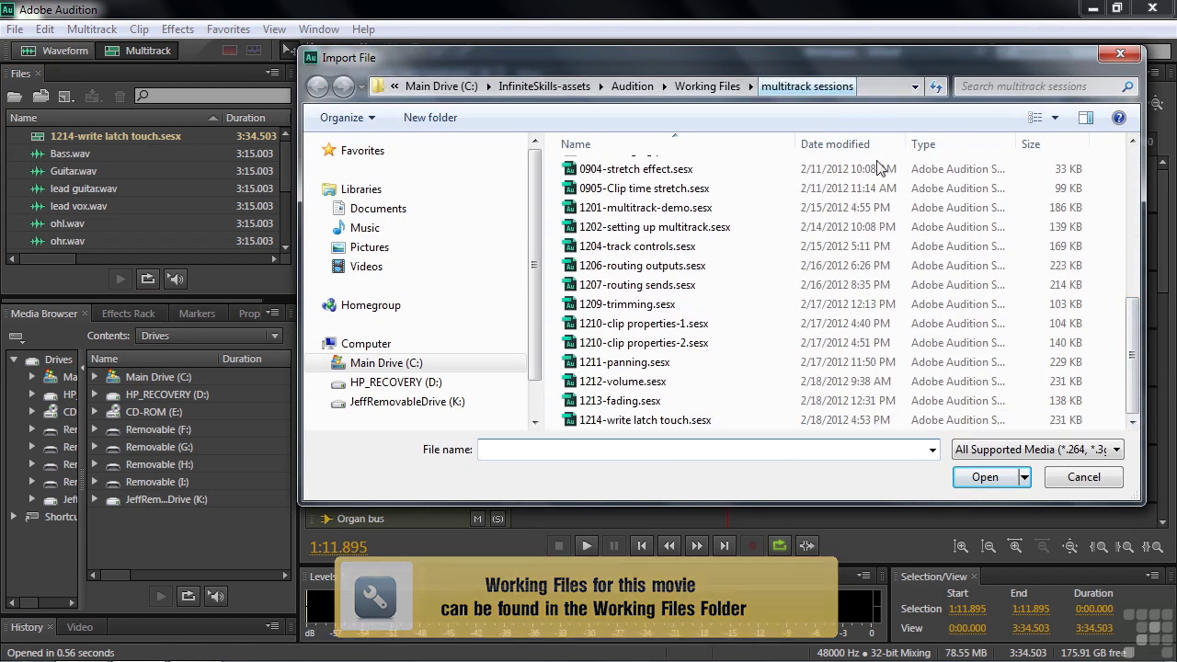
pyautogui.click(1081, 477)
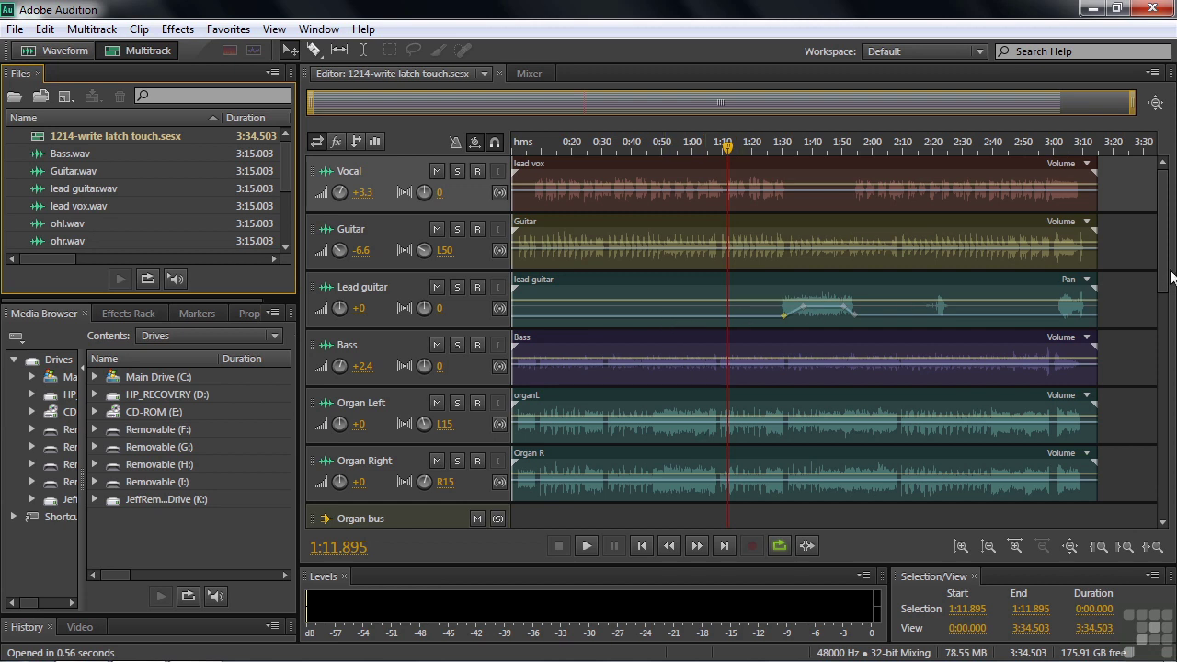
# Review all tracks of the session and the automation mode options of the left Tenor Sax channel in the mixer
pyautogui.moveTo(1164, 273); pyautogui.dragTo(1163, 504)
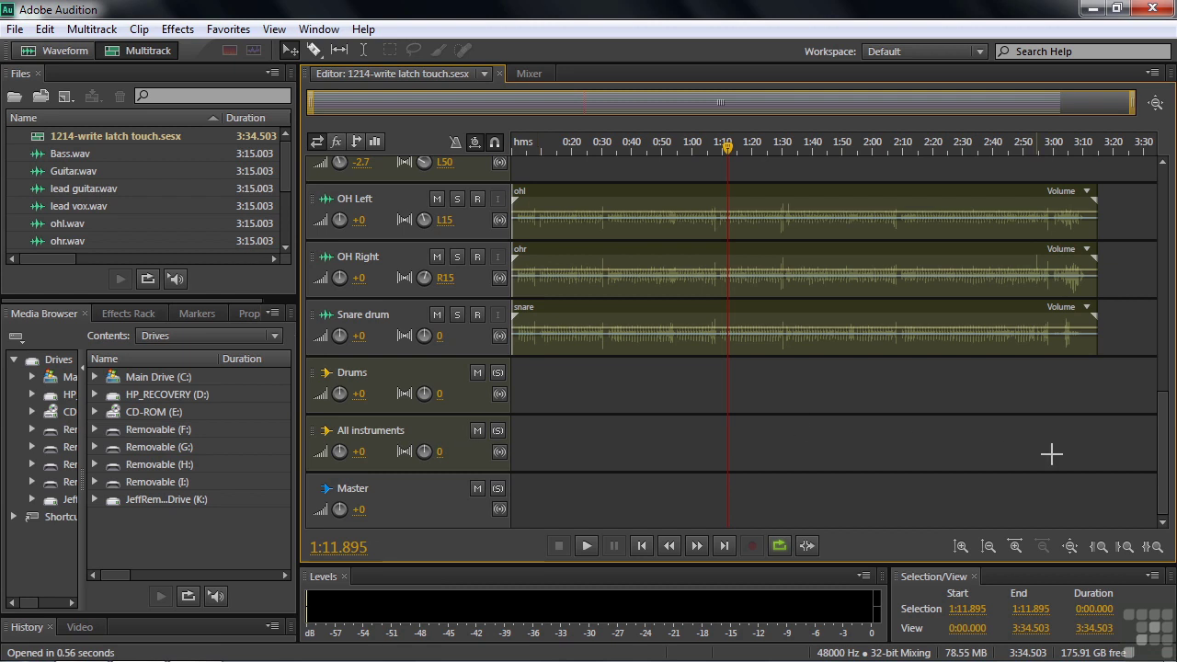
pyautogui.moveTo(1157, 487); pyautogui.dragTo(1161, 224)
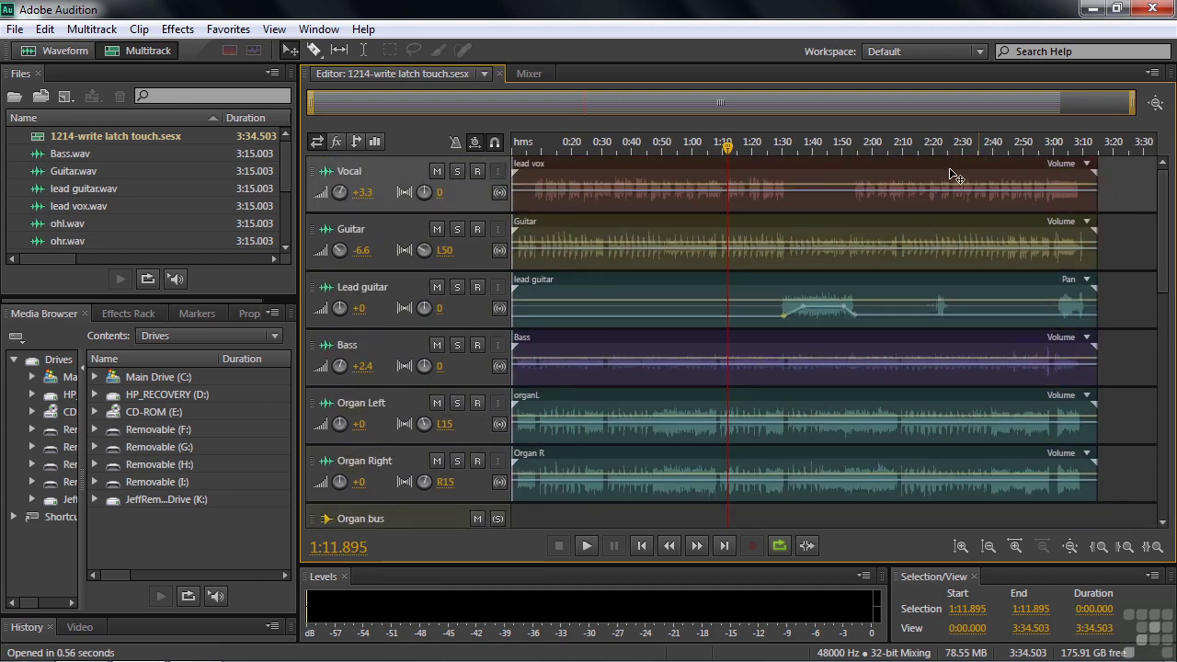
pyautogui.click(536, 73)
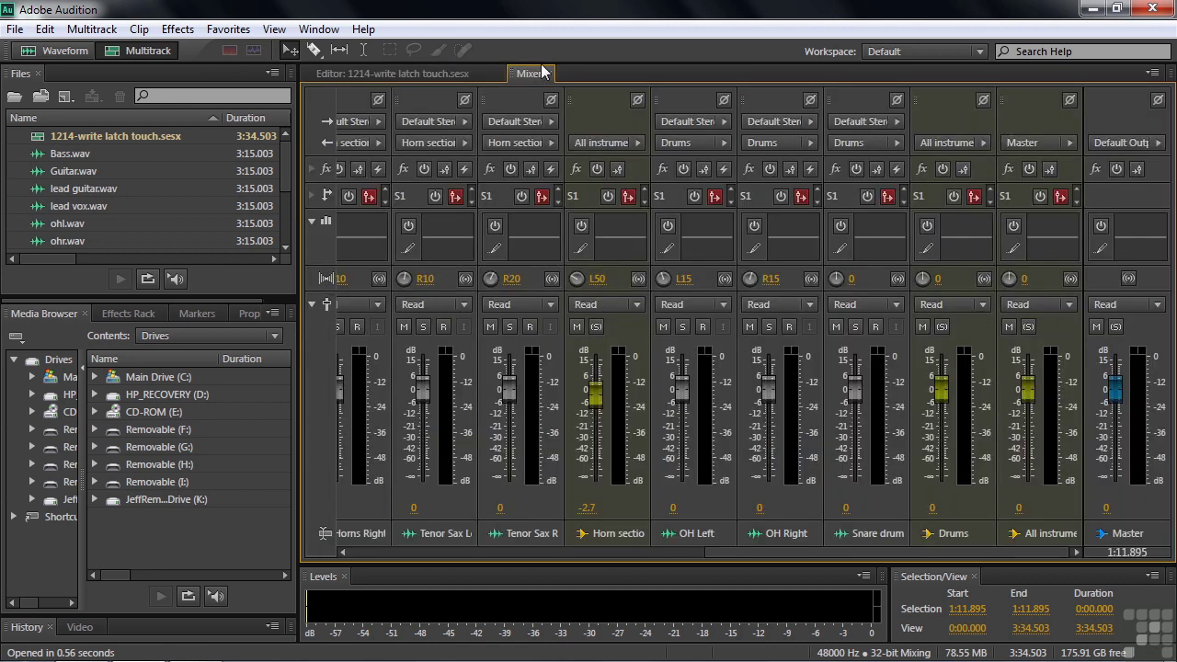
pyautogui.click(464, 304)
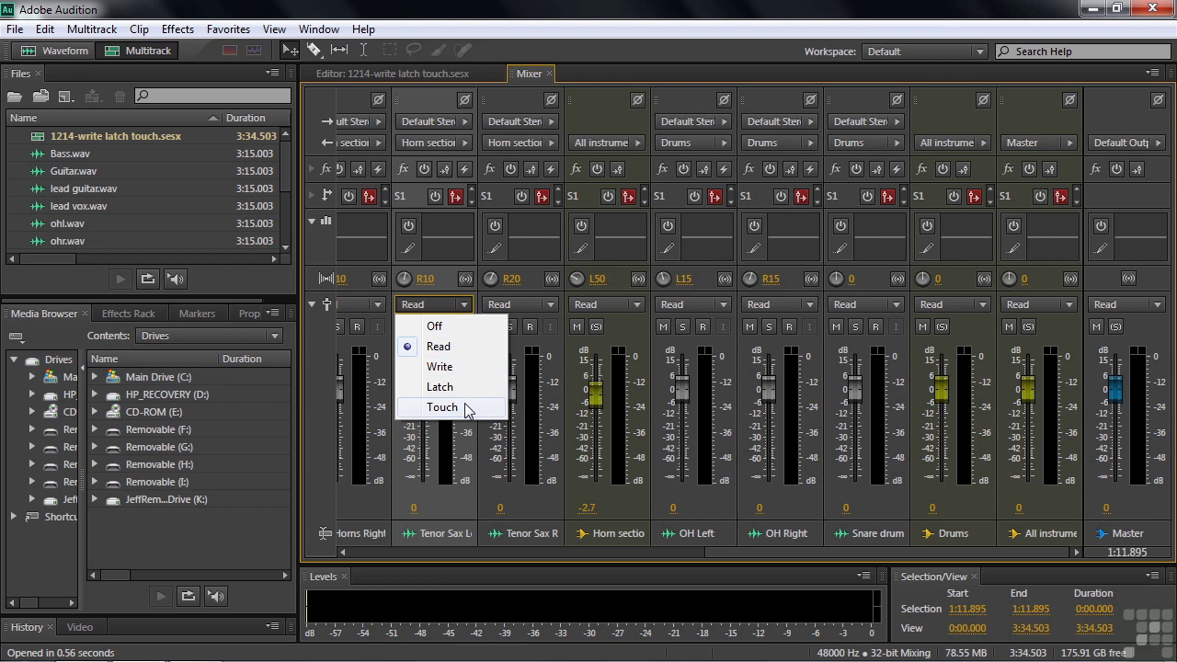
# Increase the Vocal track's height in the editor to reveal its automation mode setting, and open the mode options
pyautogui.click(422, 74)
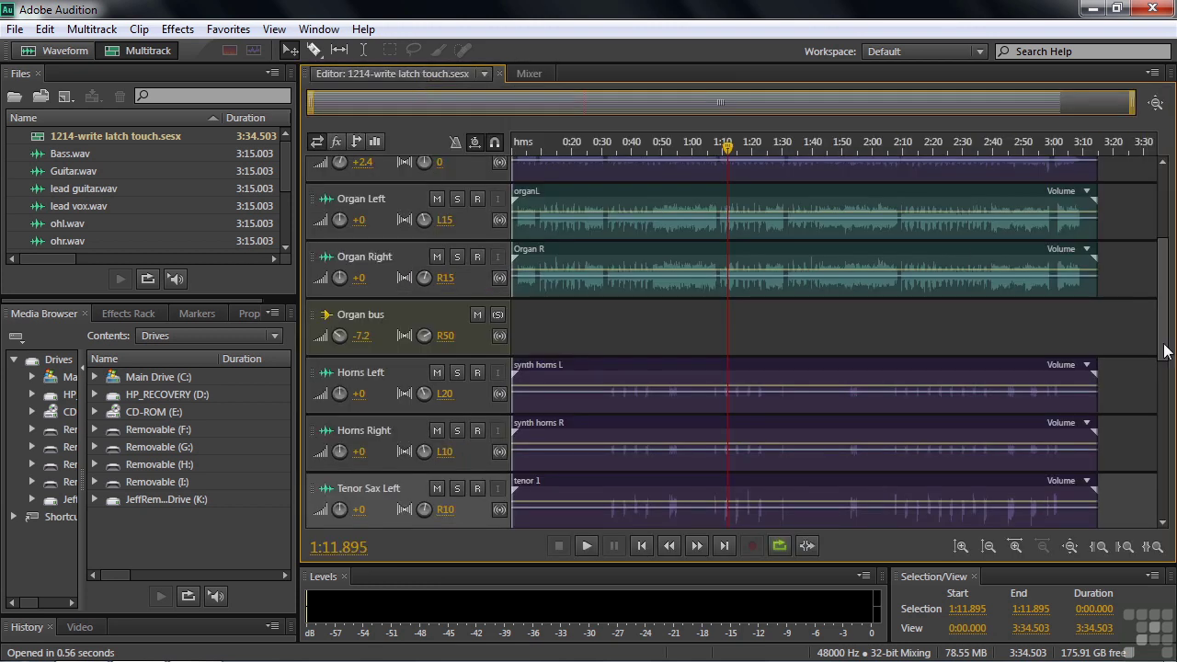
pyautogui.scroll(4, 1160, 336)
pyautogui.moveTo(457, 214); pyautogui.dragTo(458, 258)
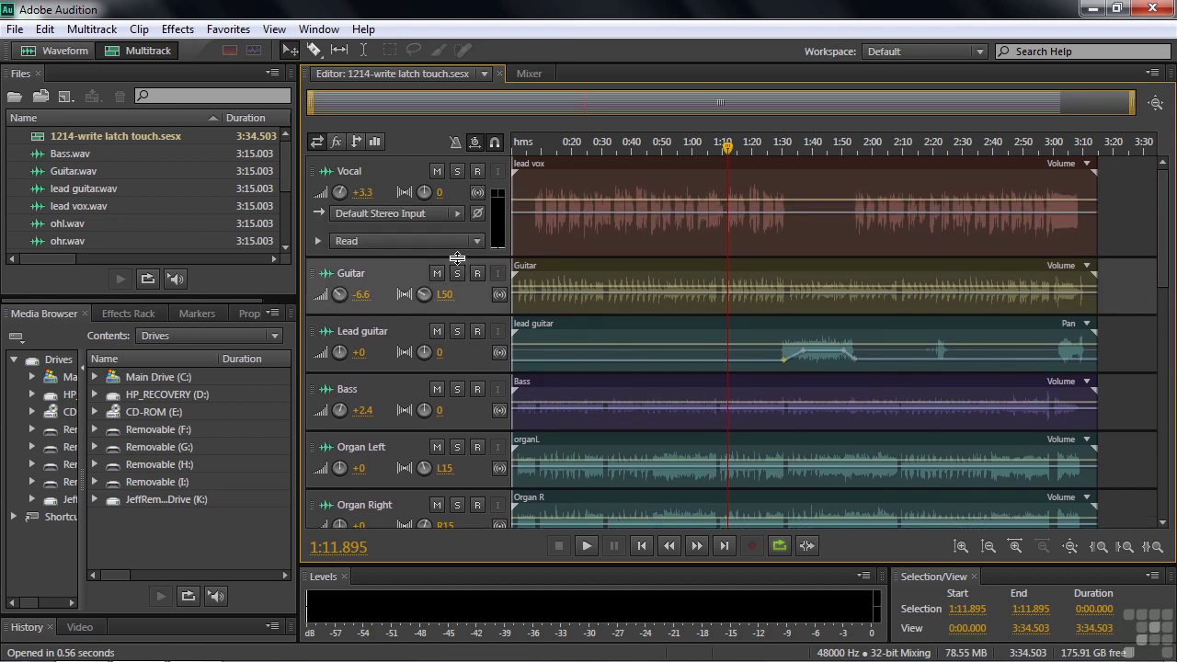
pyautogui.click(476, 242)
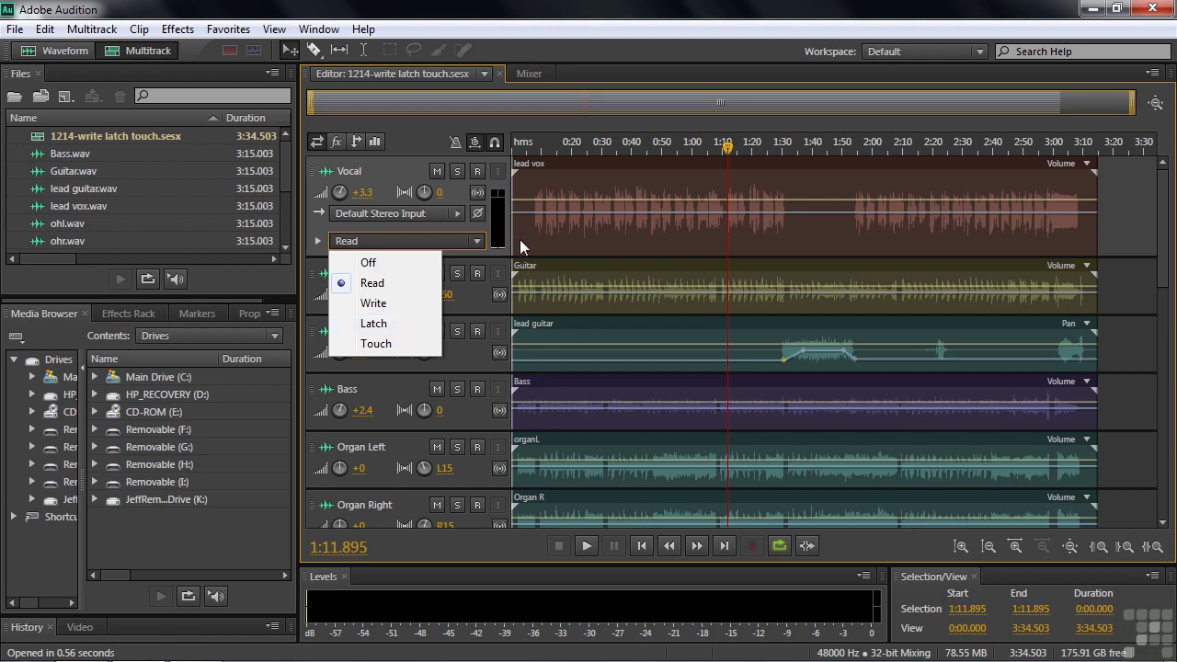
# Raise the Drums bus fader to 0.4 dB in the mixer during playback
pyautogui.click(540, 70)
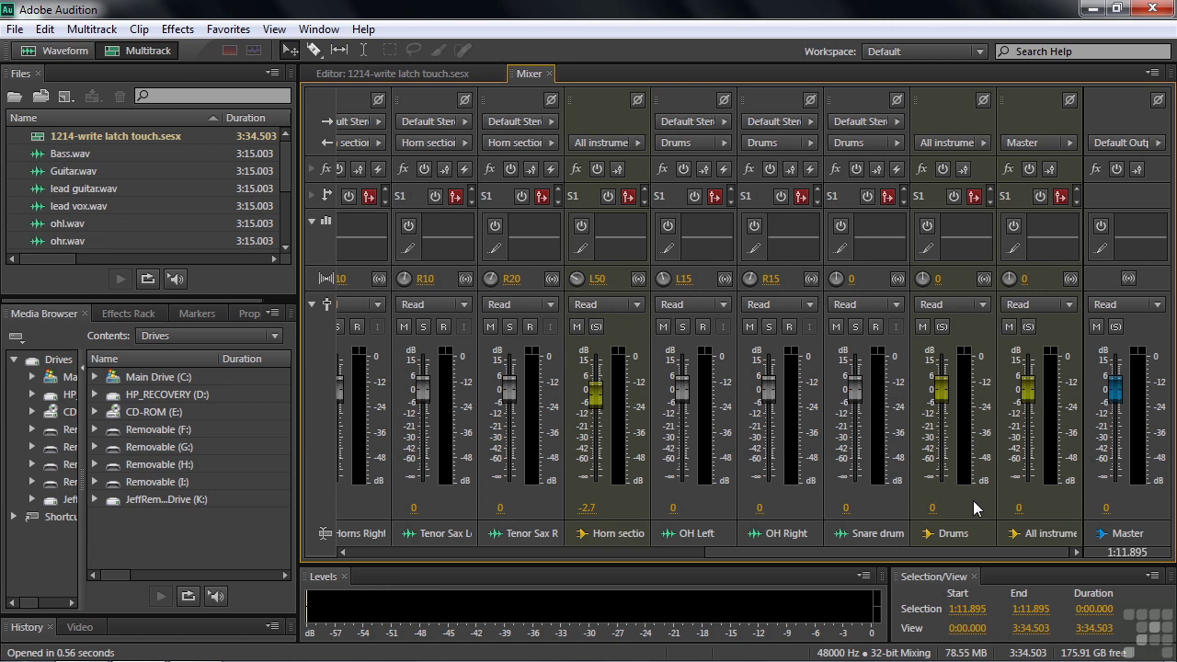
pyautogui.press('space')
pyautogui.moveTo(942, 395)
pyautogui.mouseDown()
pyautogui.moveTo(938, 474)
pyautogui.moveTo(938, 373)
pyautogui.moveTo(938, 391)
pyautogui.mouseUp()
pyautogui.press('space')
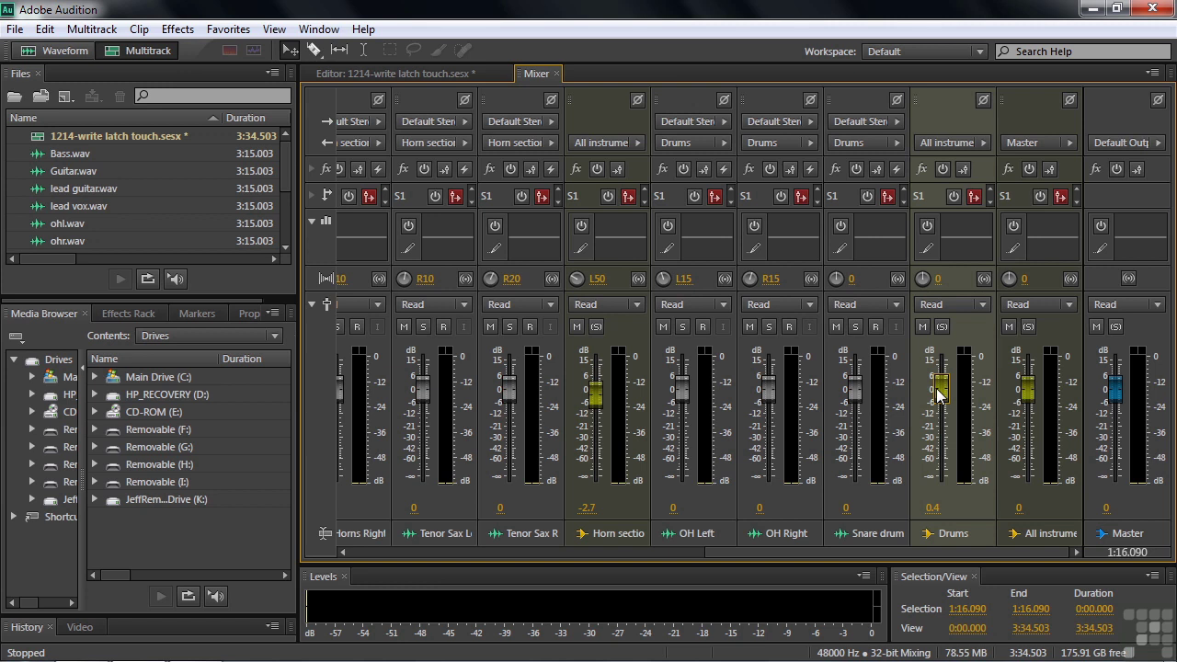
# Play the session from 0:11.611 and vary the Vocal track's volume in the editor during playback
pyautogui.click(385, 72)
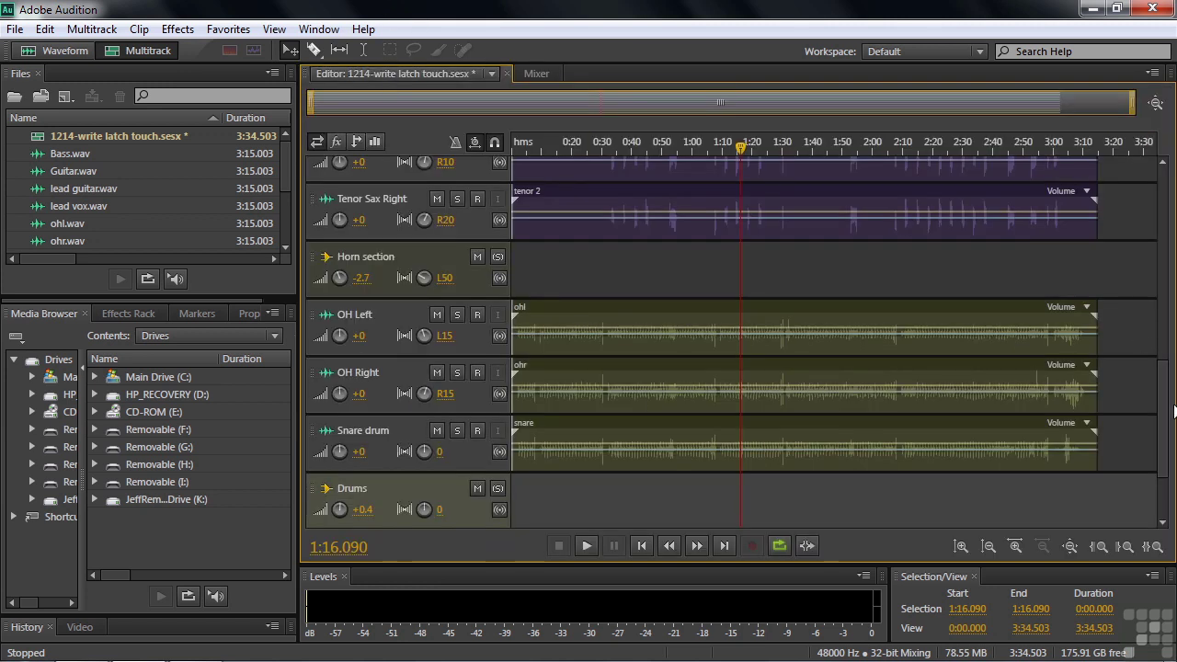
pyautogui.moveTo(1167, 428); pyautogui.dragTo(1149, 196)
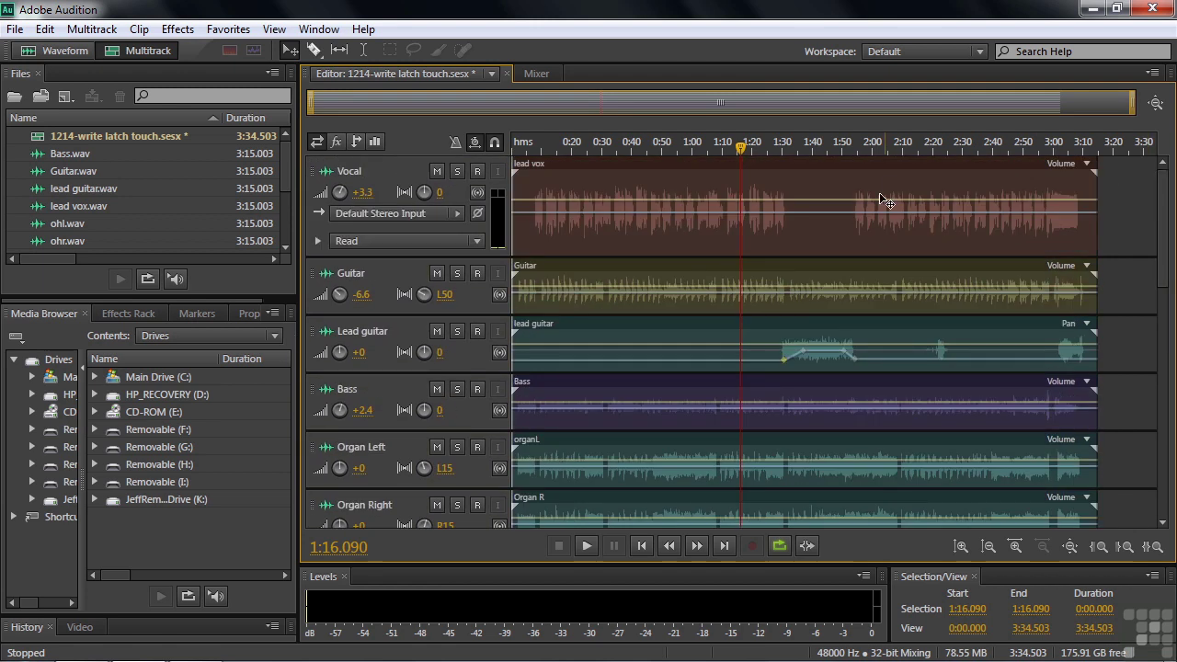
pyautogui.moveTo(743, 153); pyautogui.dragTo(546, 151)
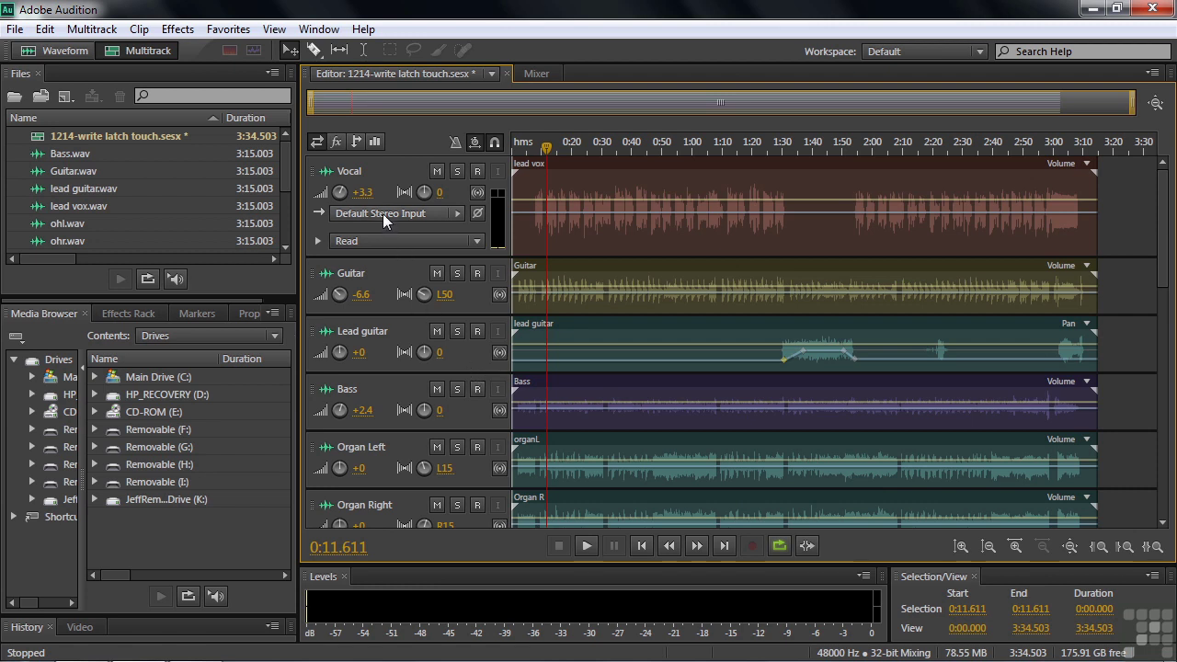
pyautogui.press('space')
pyautogui.moveTo(362, 205); pyautogui.dragTo(369, 160)
pyautogui.press('space')
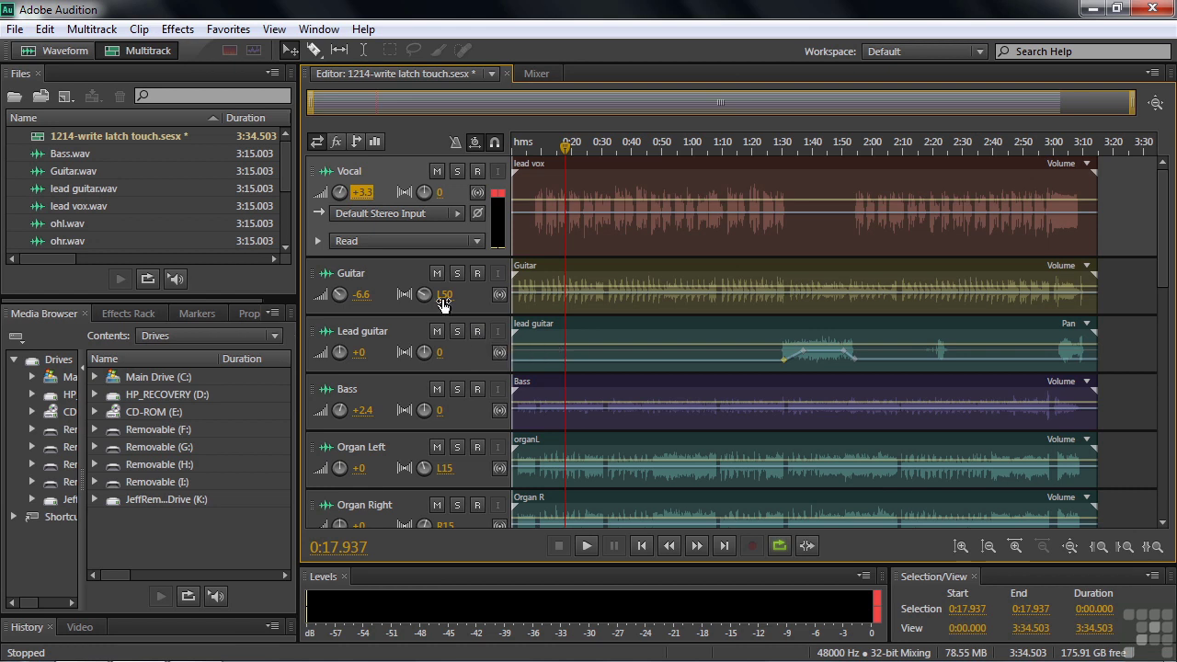
# Show the Transport and Time panels together with the mixer
pyautogui.click(538, 74)
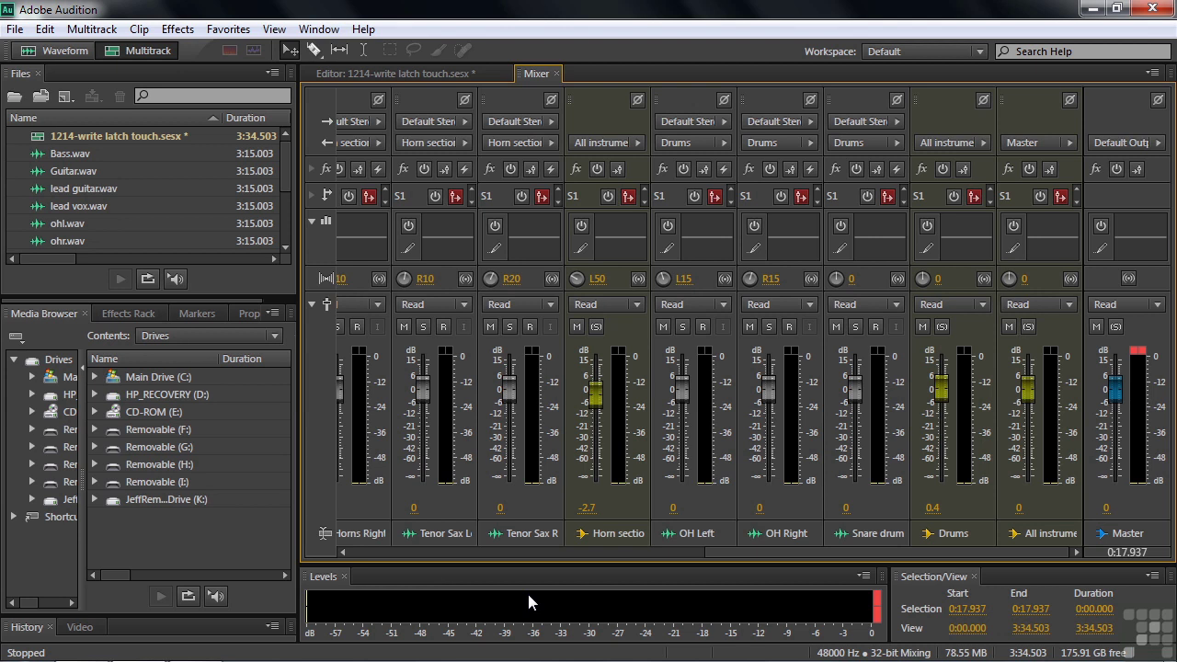
pyautogui.click(316, 31)
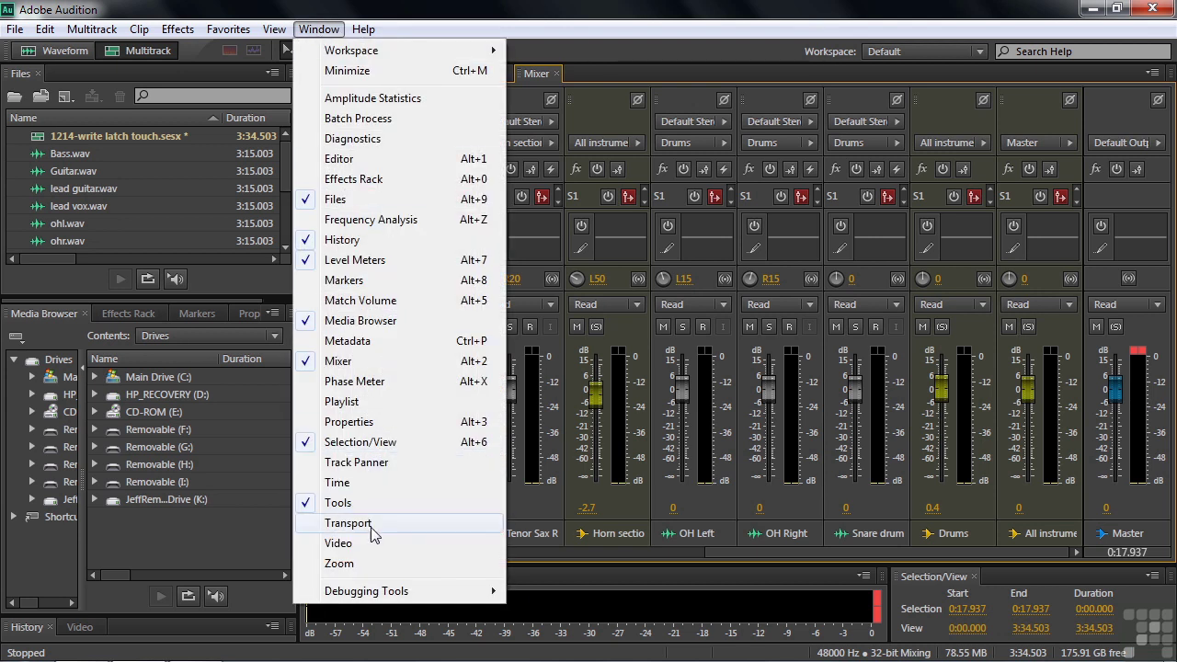
pyautogui.click(350, 524)
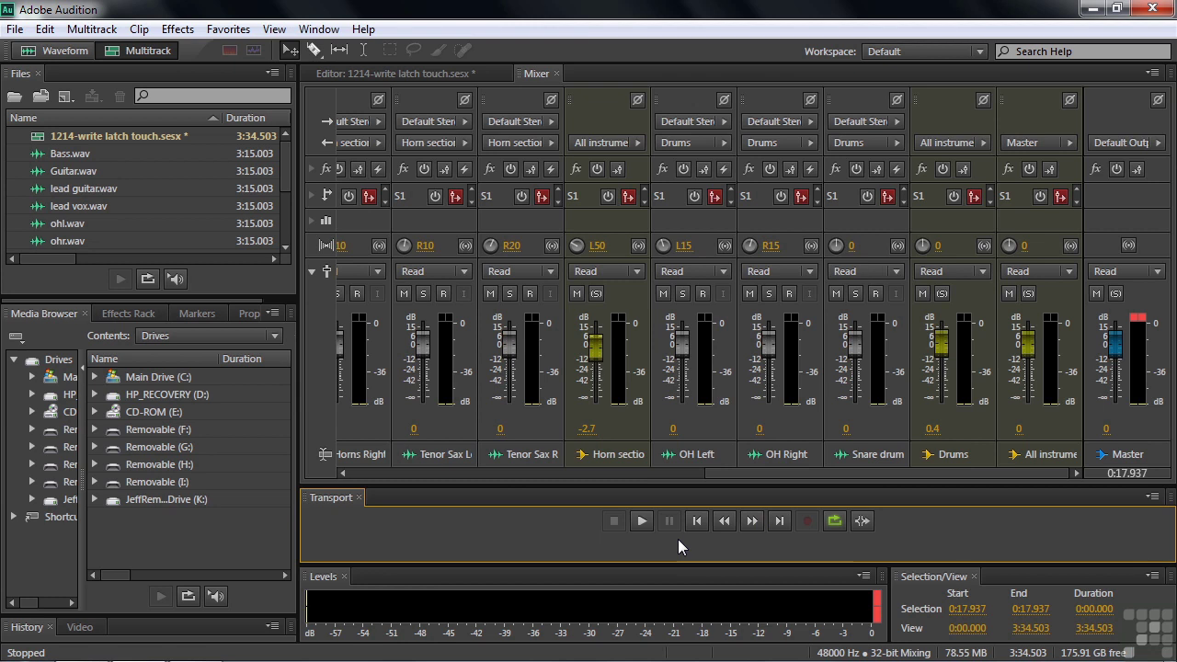
pyautogui.click(317, 30)
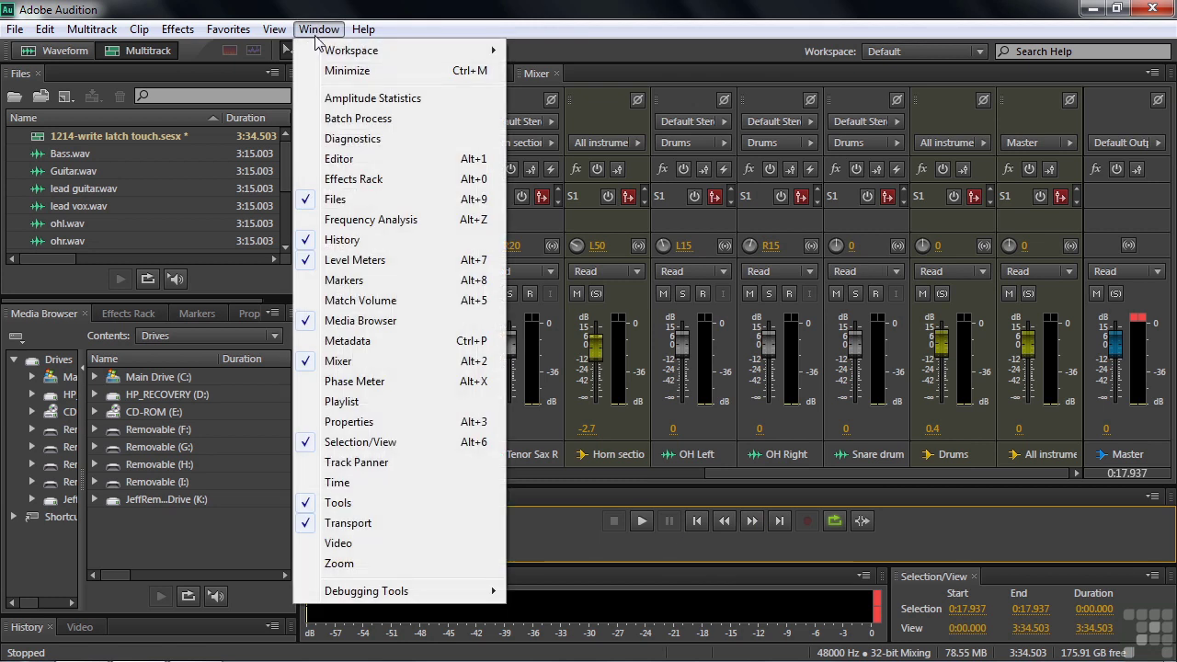
pyautogui.click(335, 482)
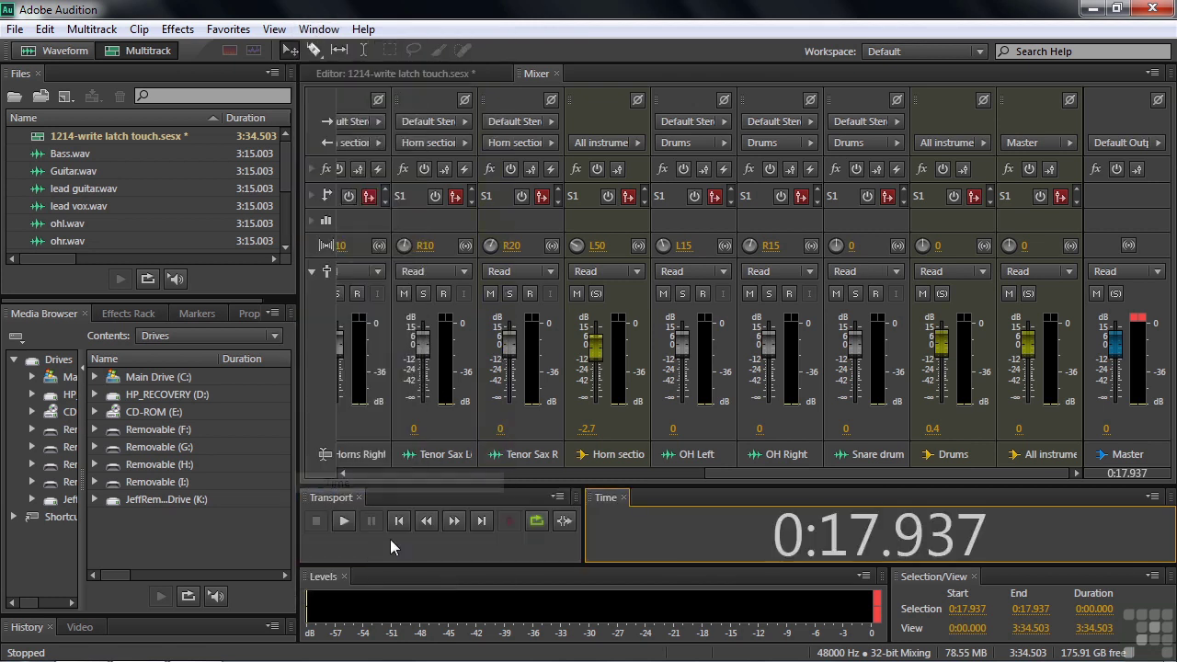
# Set the playhead time to 0 in the Time panel
pyautogui.click(834, 524)
pyautogui.click(874, 537)
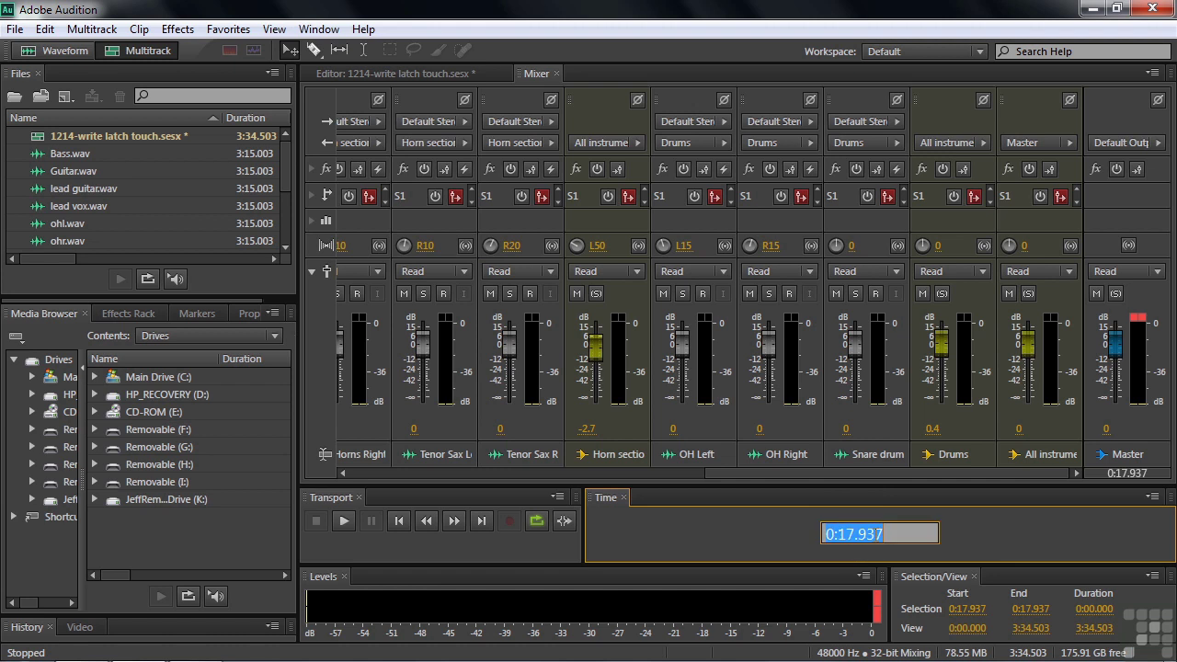
pyautogui.write('0')
pyautogui.press('Return')
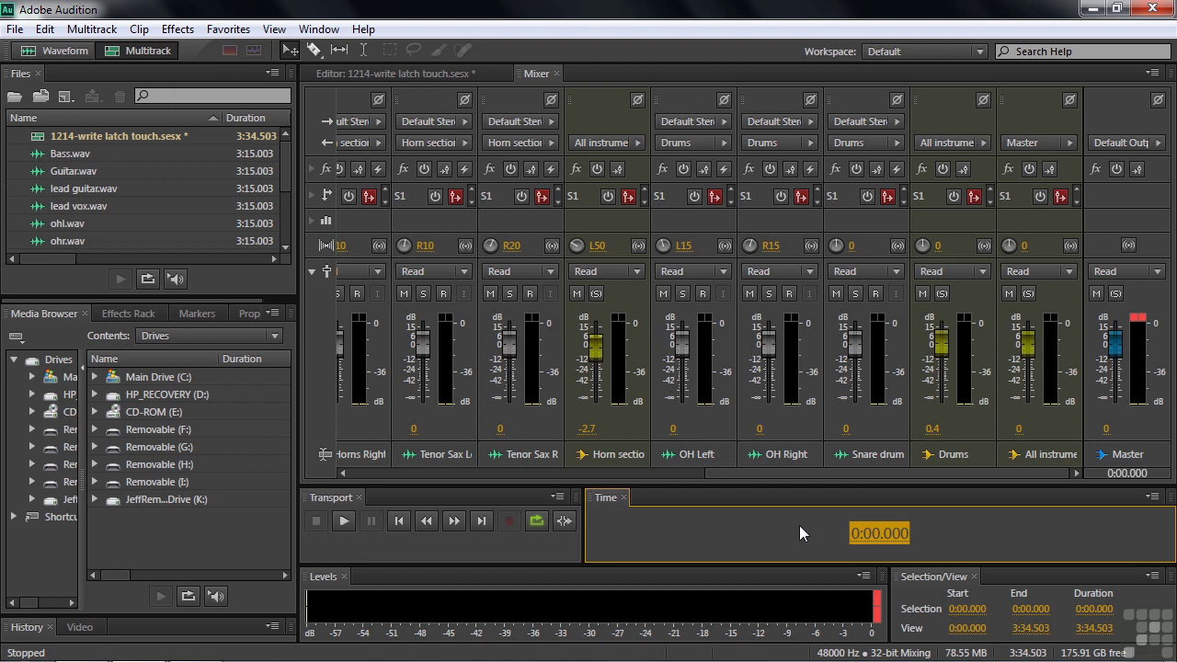
# Reset the Default workspace to its original layout
pyautogui.click(980, 52)
pyautogui.click(952, 244)
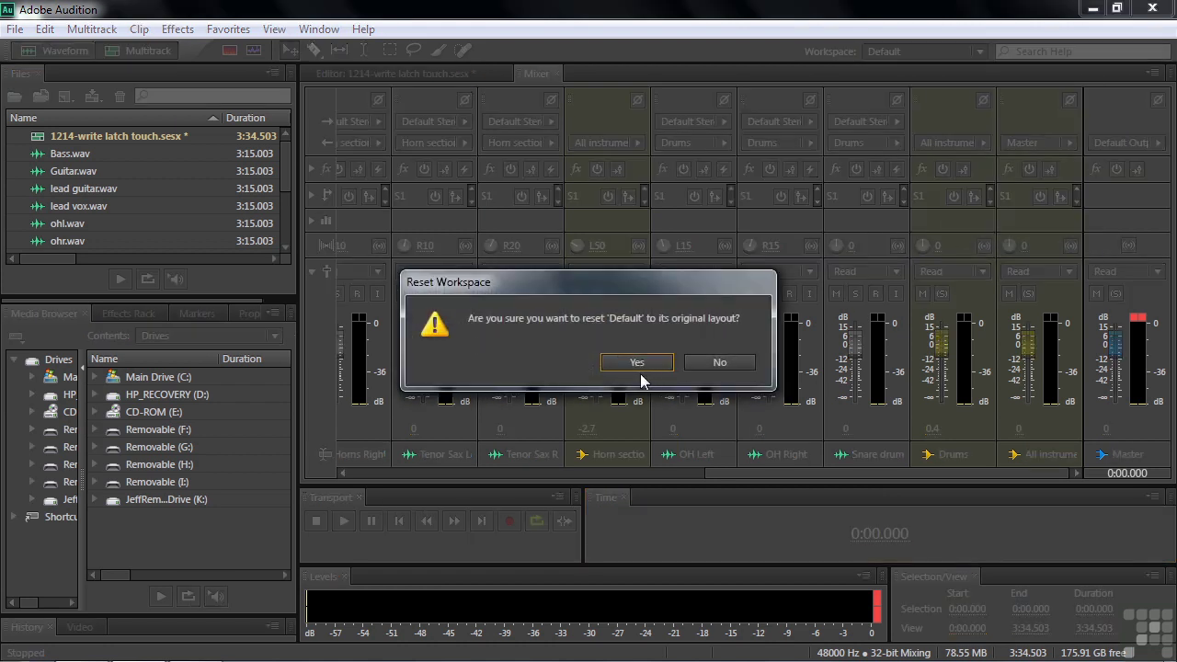
pyautogui.click(646, 370)
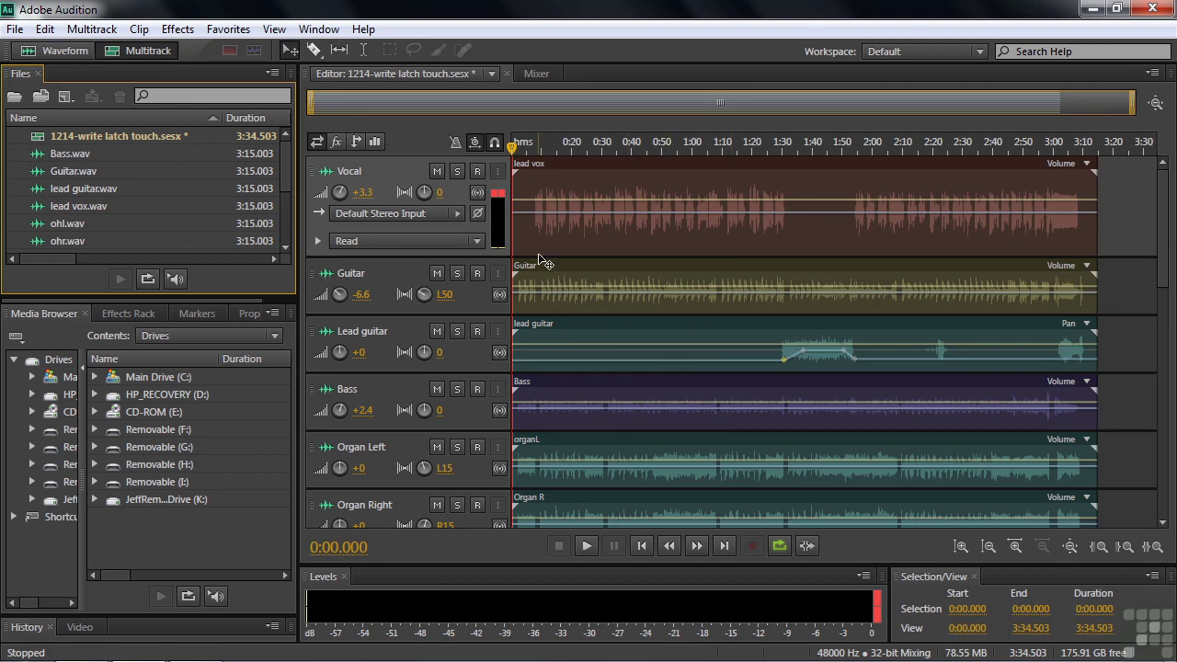
# Dock the Editor with the Files panel and enlarge that group downward and sideways so editor and mixer show side by side
pyautogui.moveTo(304, 76); pyautogui.dragTo(106, 176)
pyautogui.moveTo(110, 293); pyautogui.dragTo(128, 621)
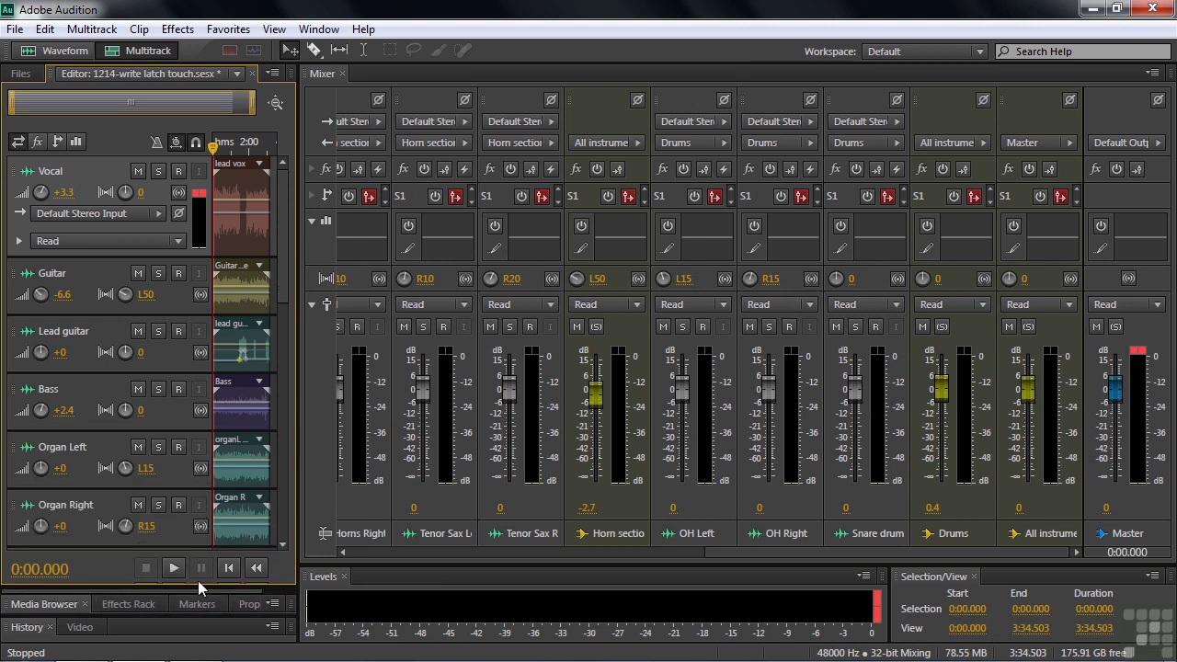
pyautogui.moveTo(300, 436); pyautogui.dragTo(513, 435)
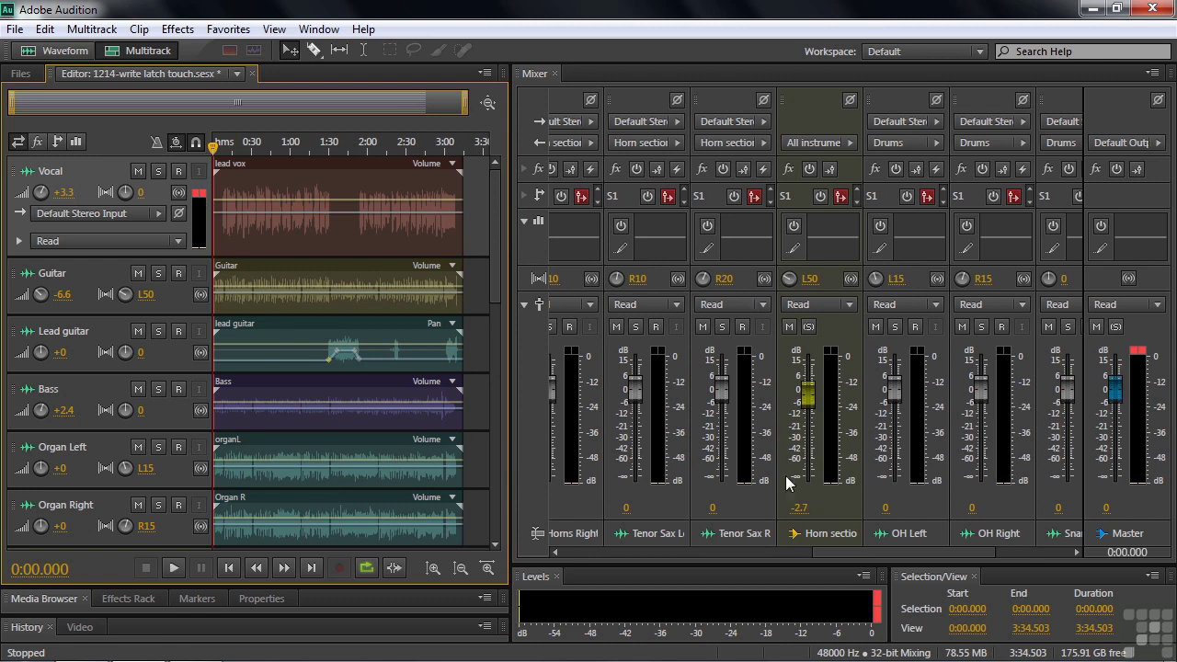
# Set the Vocal channel's automation mode to Write in the mixer
pyautogui.moveTo(874, 554); pyautogui.dragTo(577, 569)
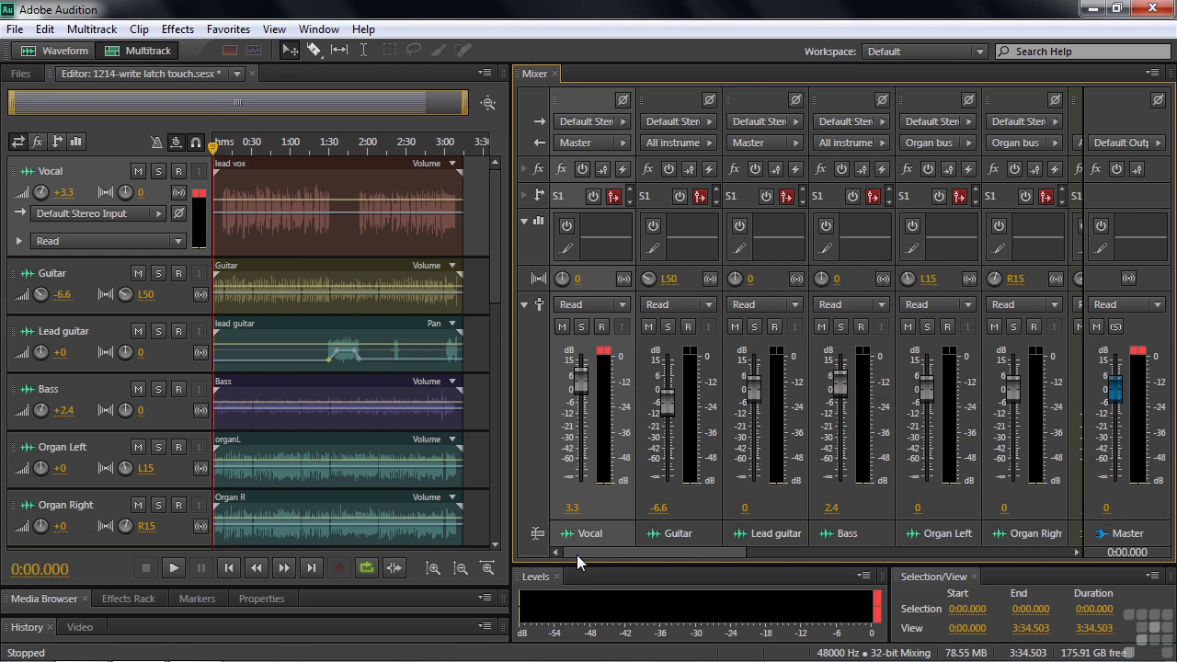
pyautogui.click(620, 308)
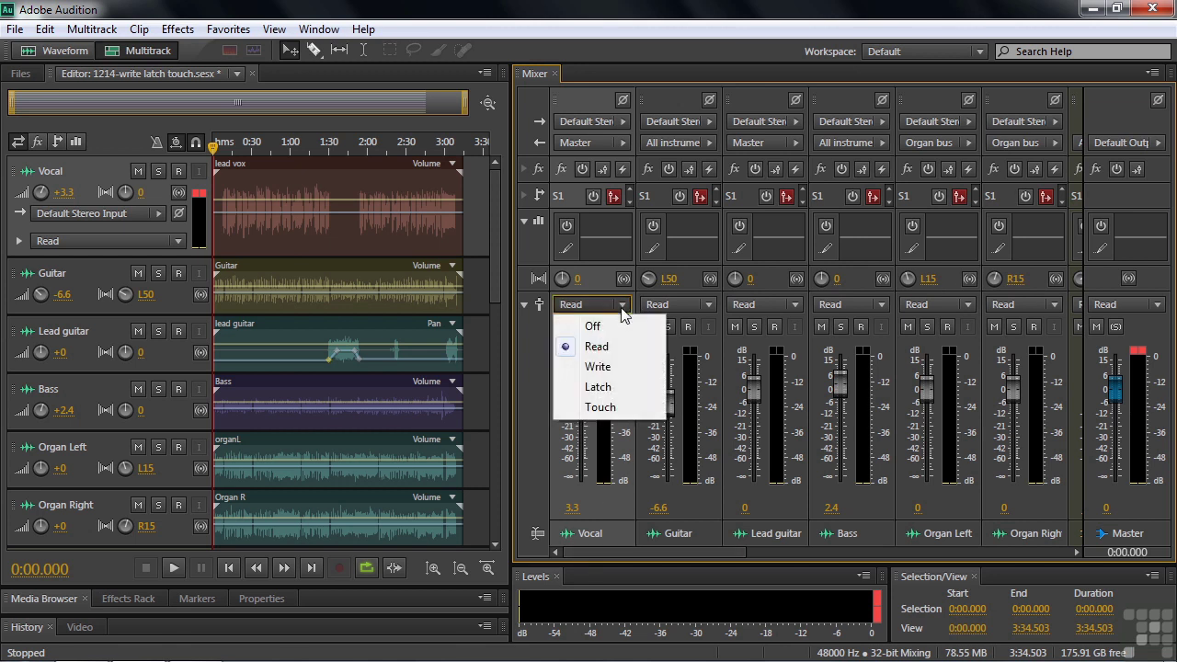
pyautogui.click(614, 371)
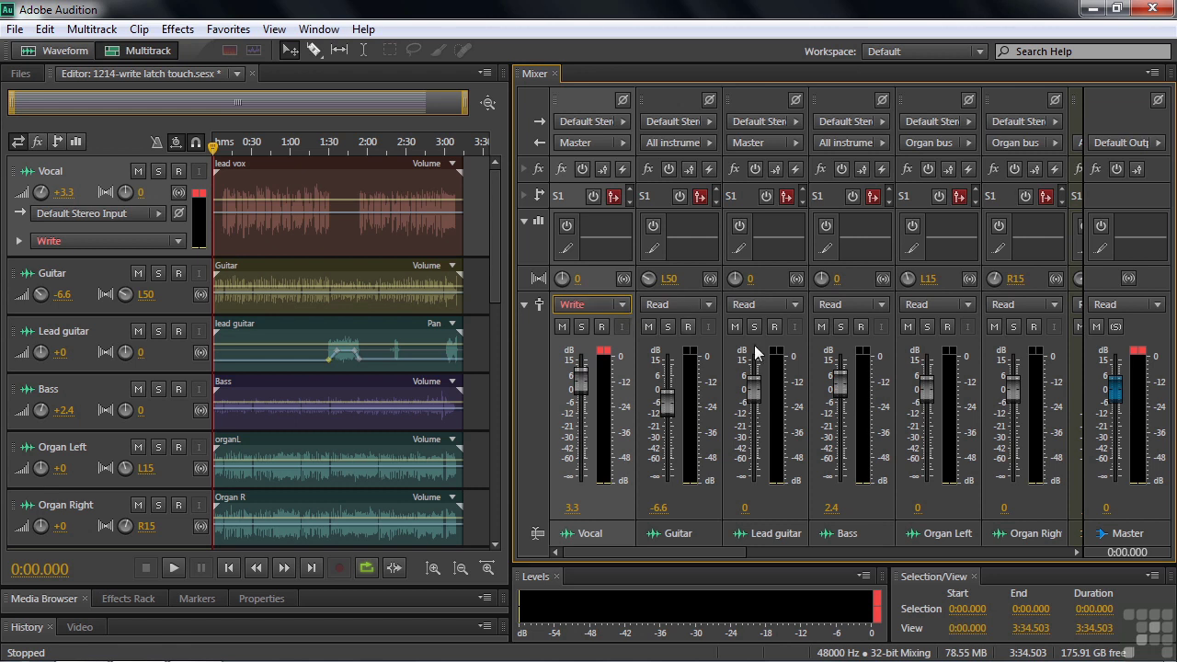
# Solo the Vocal track and move the playhead to about 0:07.8
pyautogui.click(160, 171)
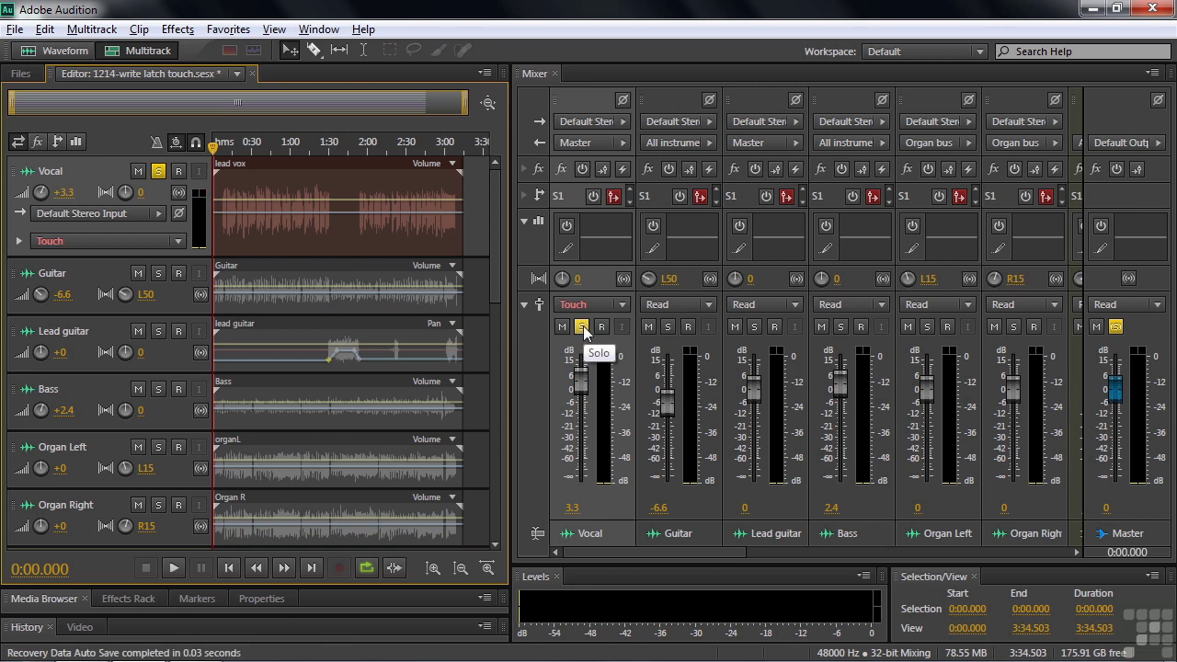
pyautogui.moveTo(215, 148); pyautogui.dragTo(223, 150)
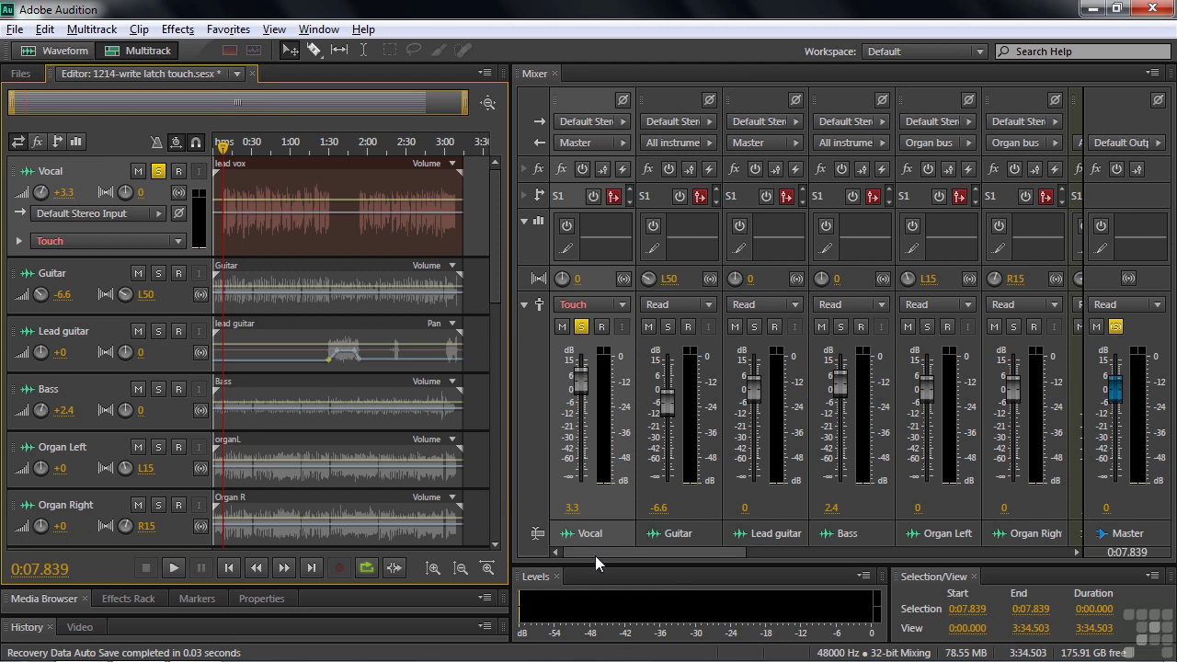
# Switch the Vocal channel back to Write mode and record fader movements during playback until about 0:21, ending at 2.9 dB
pyautogui.click(620, 307)
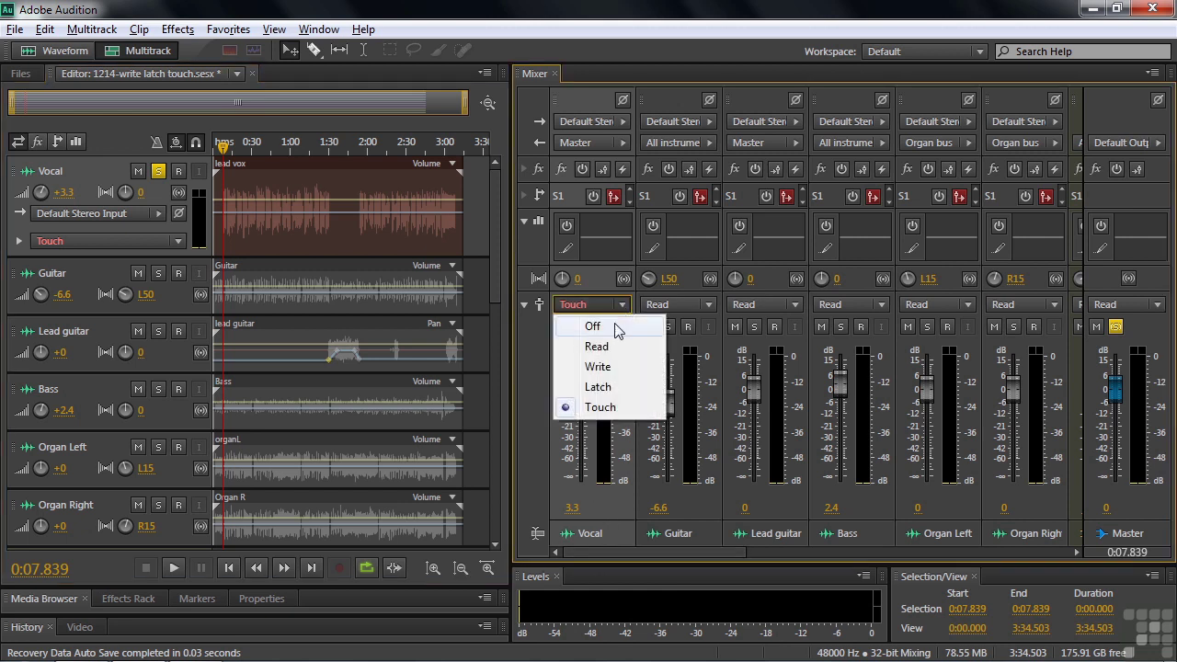
pyautogui.click(607, 367)
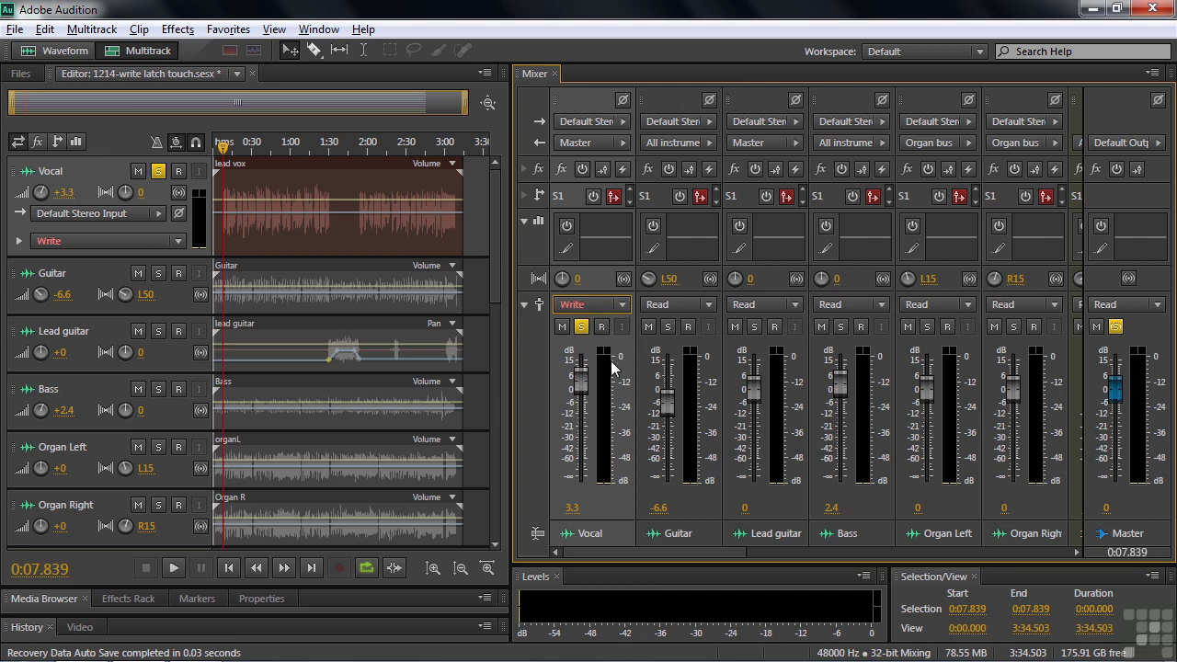
pyautogui.press('space')
pyautogui.moveTo(579, 382)
pyautogui.mouseDown()
pyautogui.moveTo(580, 439)
pyautogui.moveTo(576, 368)
pyautogui.moveTo(579, 442)
pyautogui.moveTo(577, 385)
pyautogui.moveTo(590, 372)
pyautogui.mouseUp()
pyautogui.press('space')
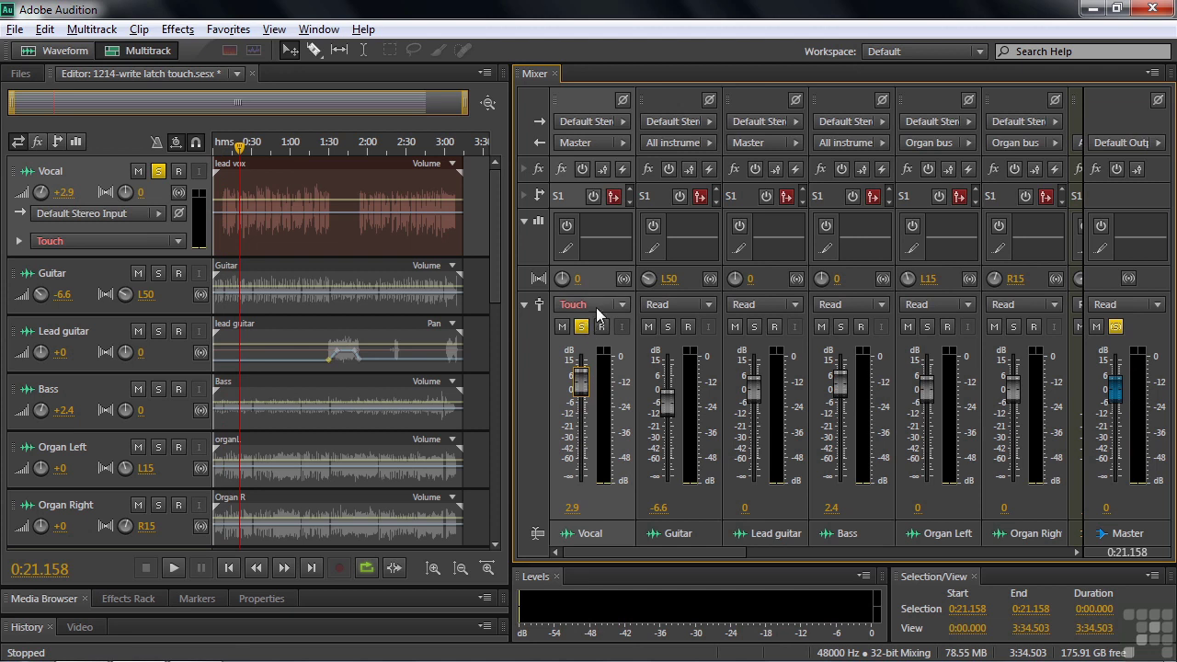
# Expand the Vocal track's automation lane and examine the recorded volume keyframes across the first 25 seconds
pyautogui.click(18, 243)
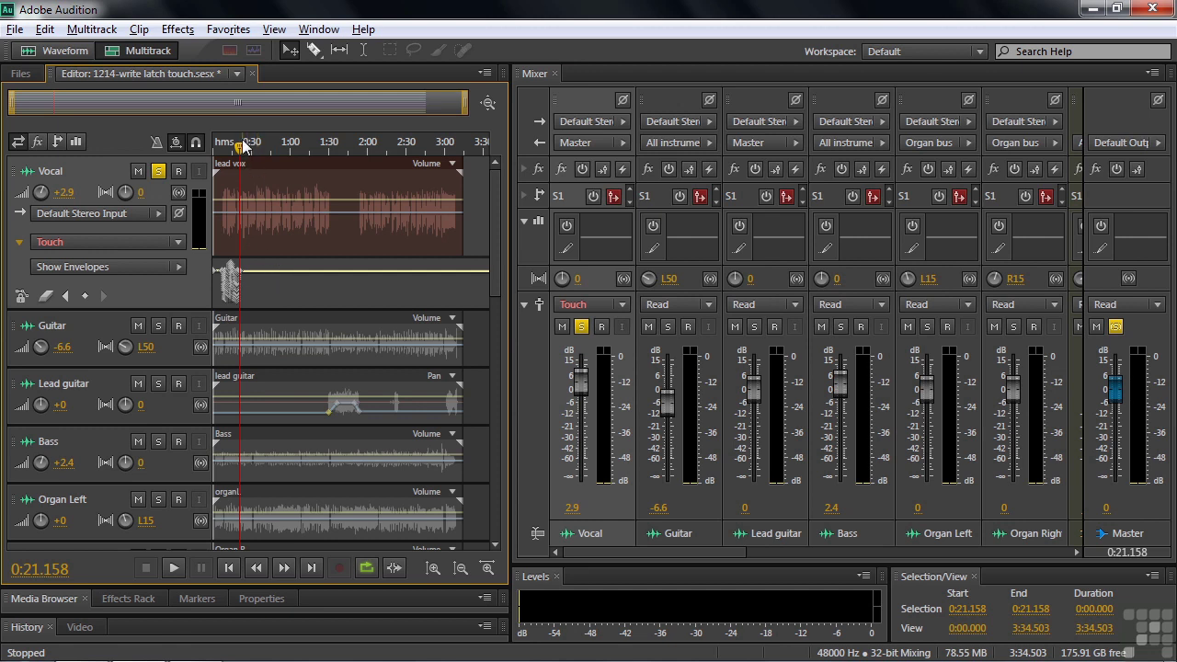
pyautogui.scroll(5, 211, 144)
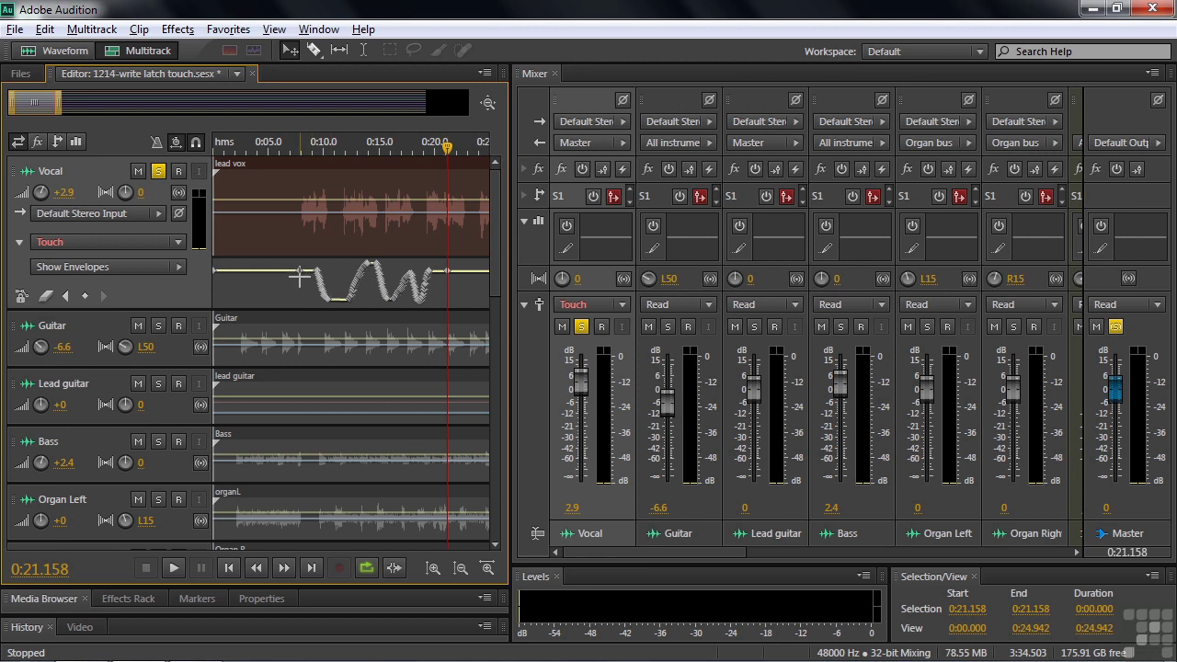
pyautogui.moveTo(302, 273)
# Record Vocal fader movements in Touch mode from about 0:21 to 0:41, releasing the fader between moves, and review the resulting envelope
pyautogui.moveTo(581, 377); pyautogui.dragTo(579, 440)
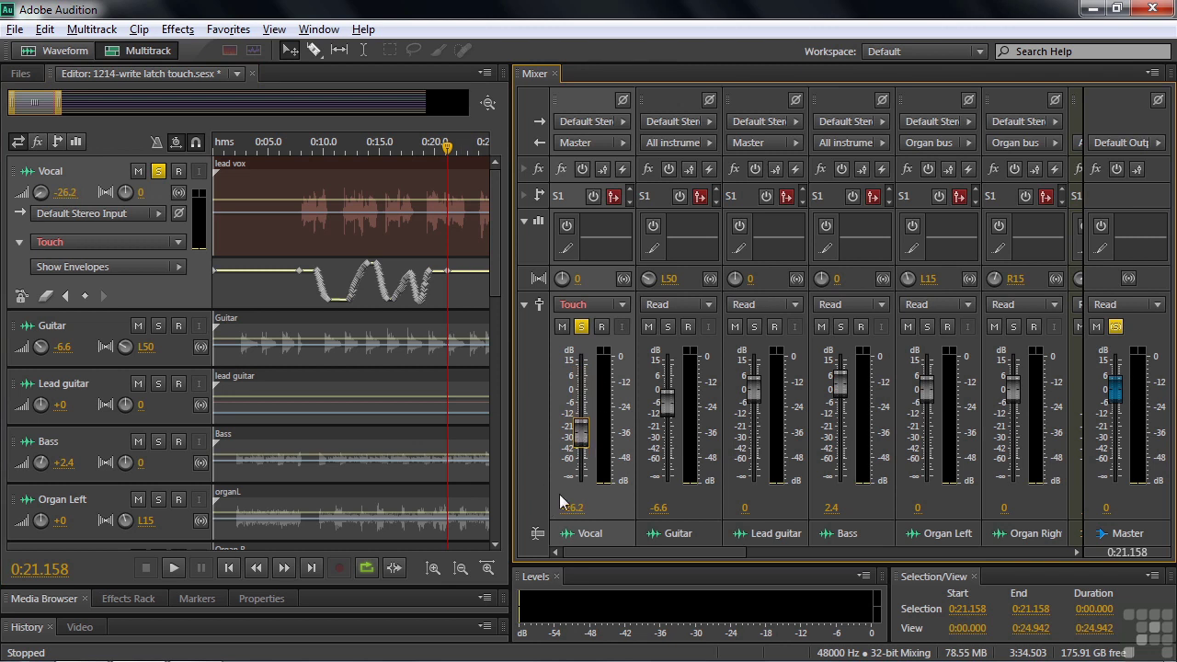
pyautogui.press('space')
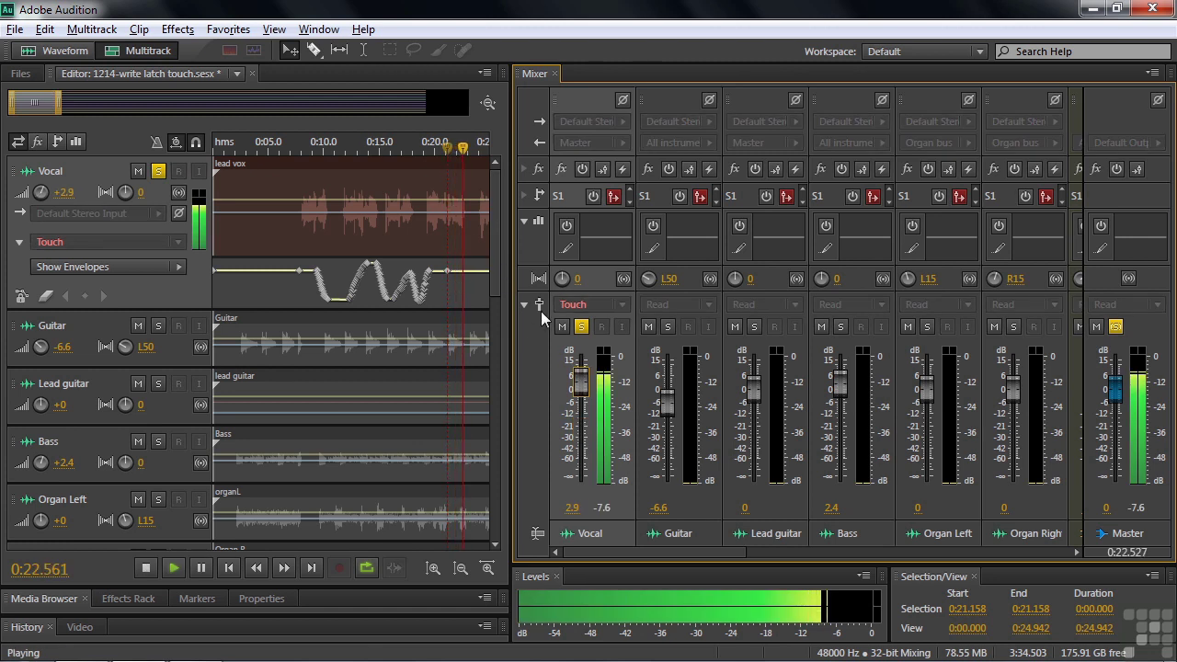
pyautogui.moveTo(581, 379); pyautogui.dragTo(573, 466)
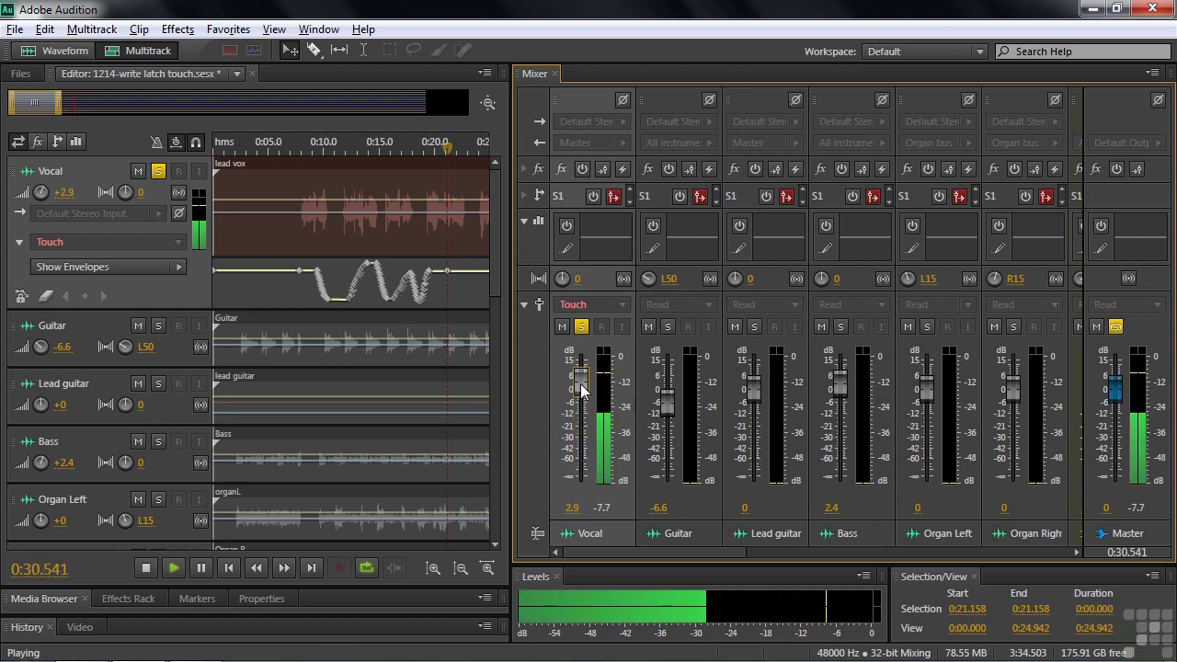
pyautogui.moveTo(582, 390); pyautogui.dragTo(582, 452)
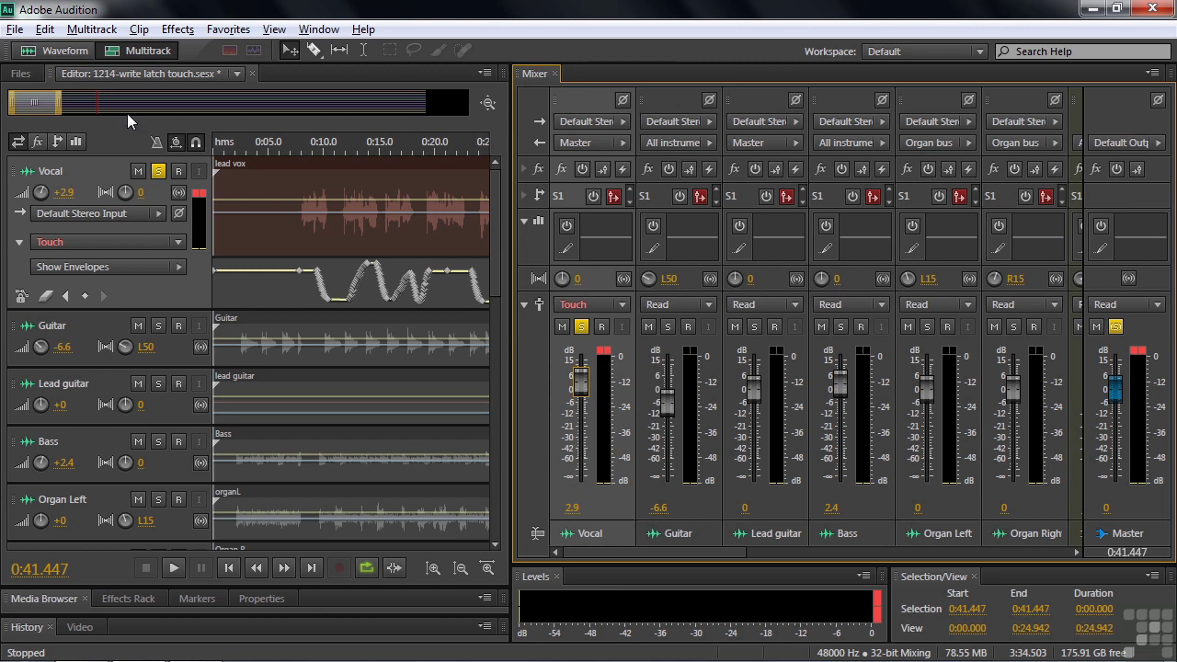
pyautogui.moveTo(35, 102); pyautogui.dragTo(66, 104)
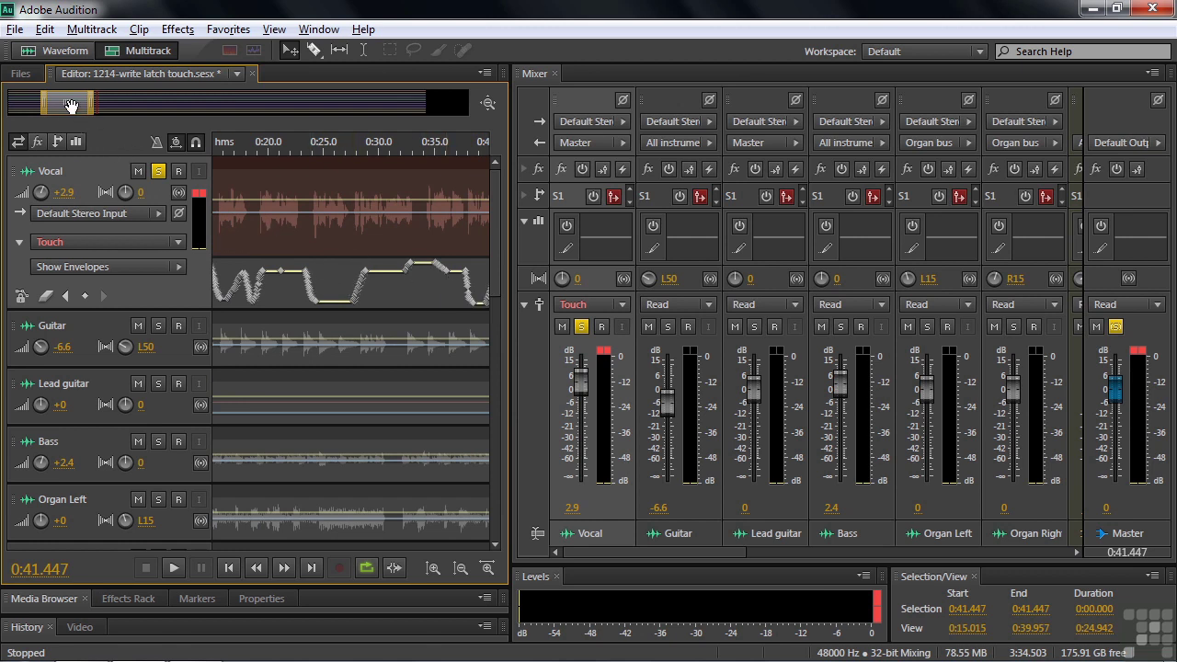
pyautogui.moveTo(65, 104); pyautogui.dragTo(88, 109)
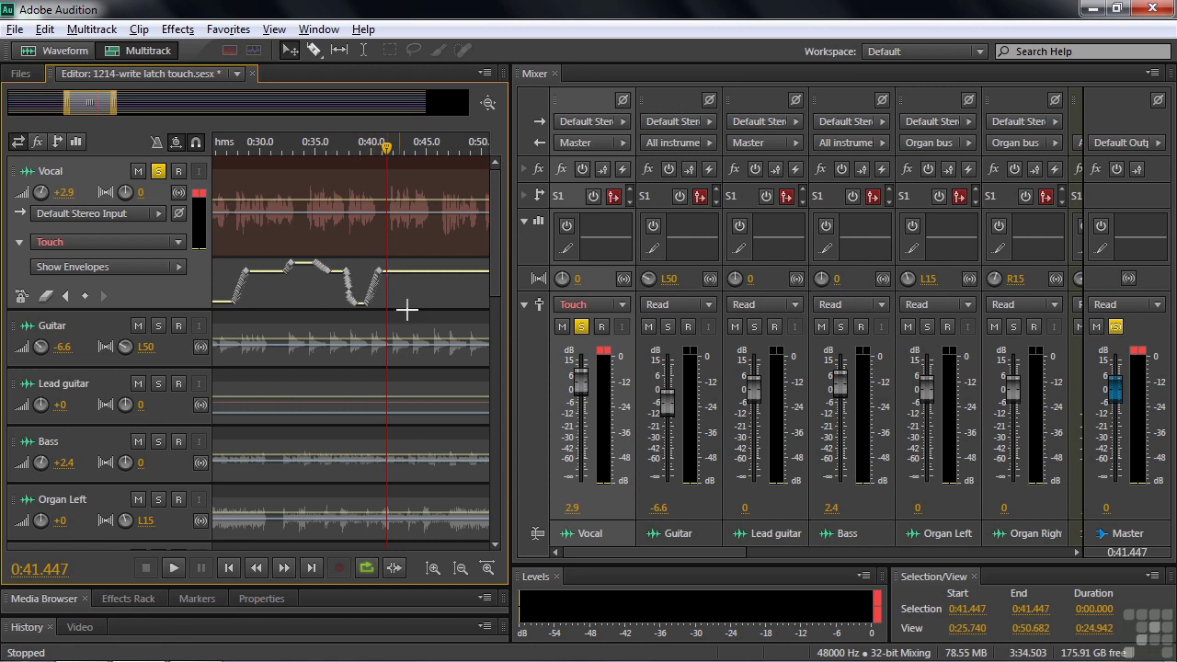
# Switch the Vocal channel to Latch mode and move the playhead to about 0:45
pyautogui.click(611, 308)
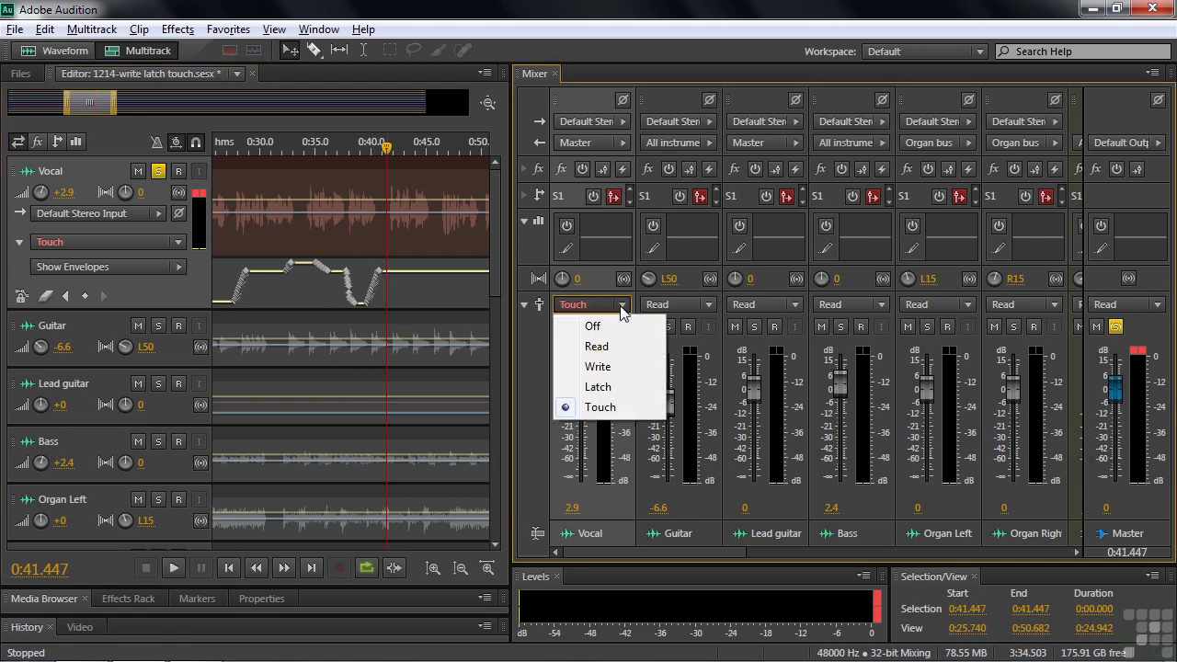
pyautogui.click(595, 385)
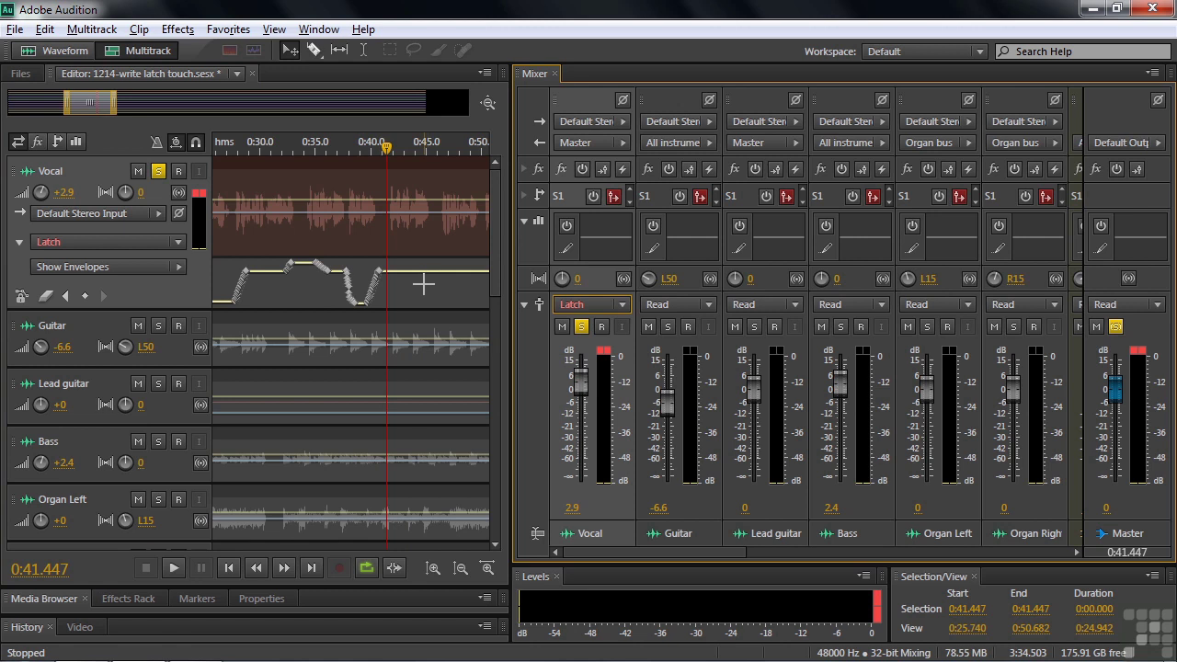
pyautogui.click(388, 150)
pyautogui.moveTo(388, 149); pyautogui.dragTo(429, 163)
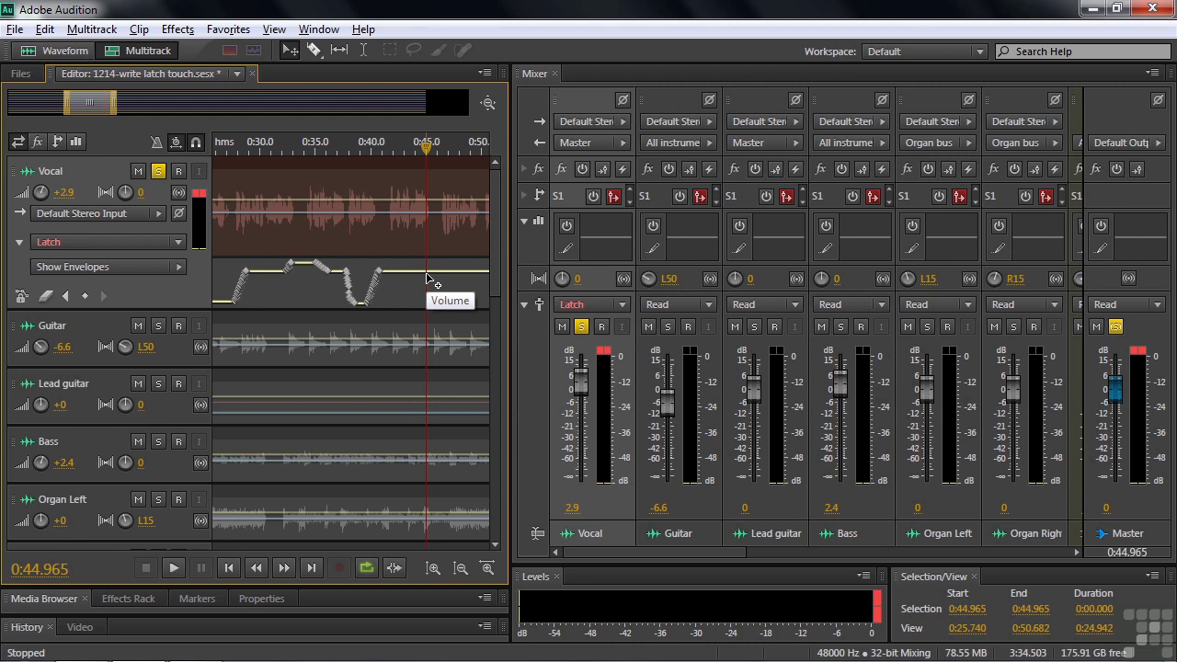
# Record Vocal fader movements in Latch mode until about 0:53, ending at -27.8 dB, and review the envelope from the session's start
pyautogui.press('space')
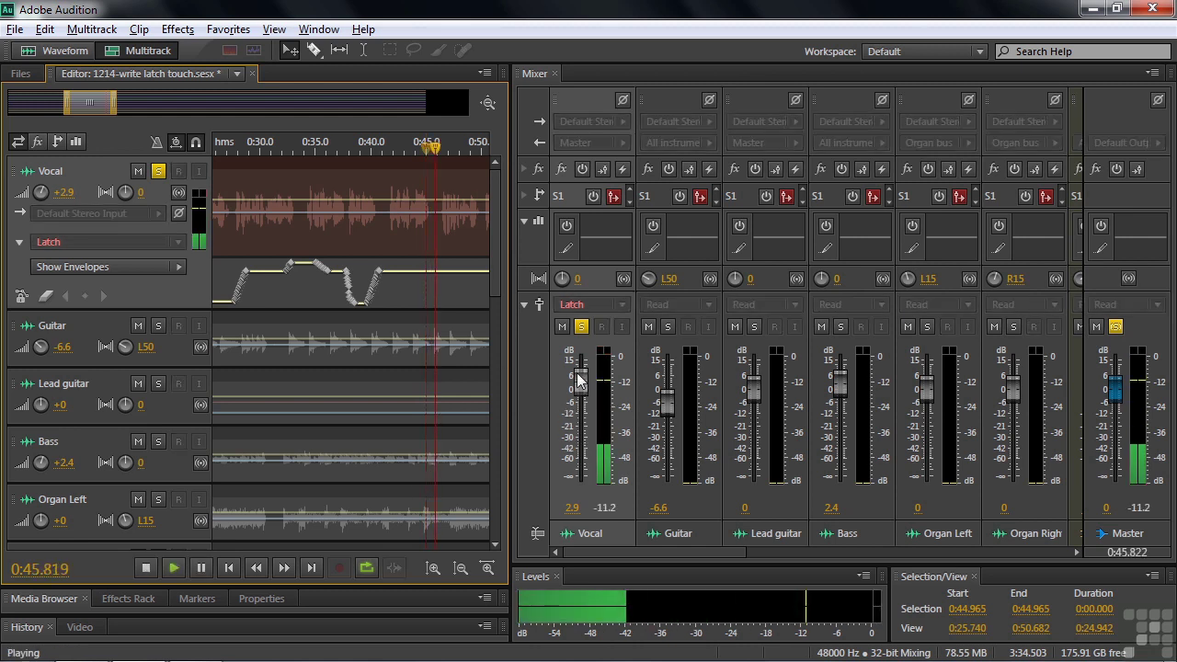
pyautogui.moveTo(583, 381); pyautogui.dragTo(582, 439)
pyautogui.press('space')
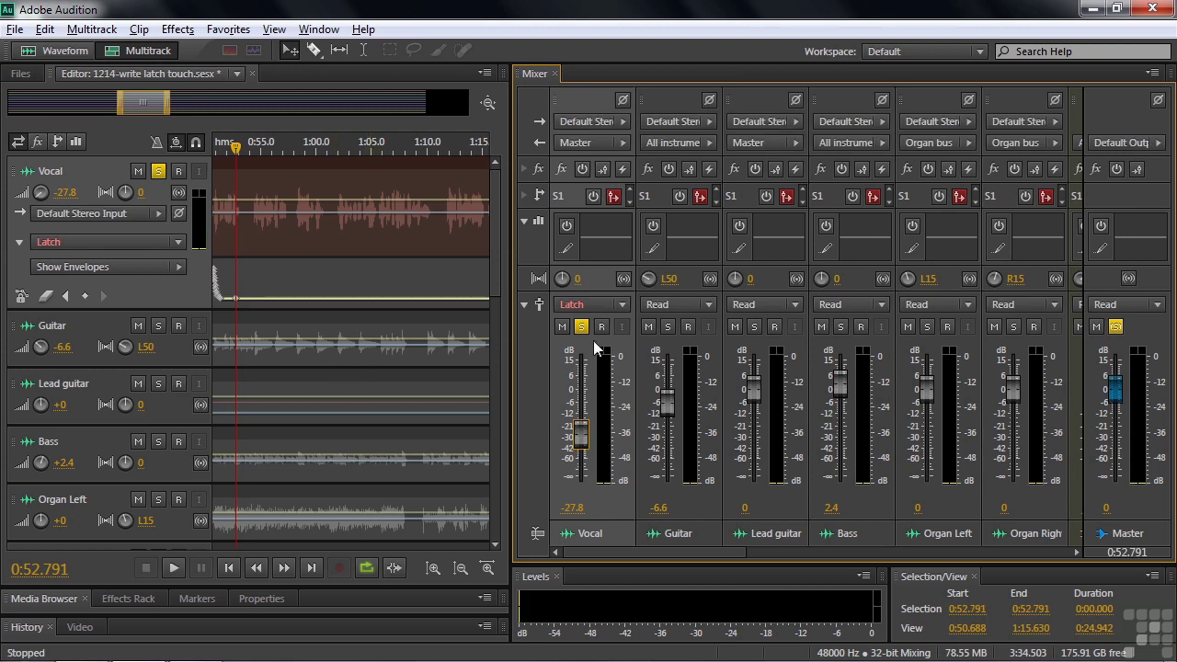
pyautogui.moveTo(144, 103); pyautogui.dragTo(114, 105)
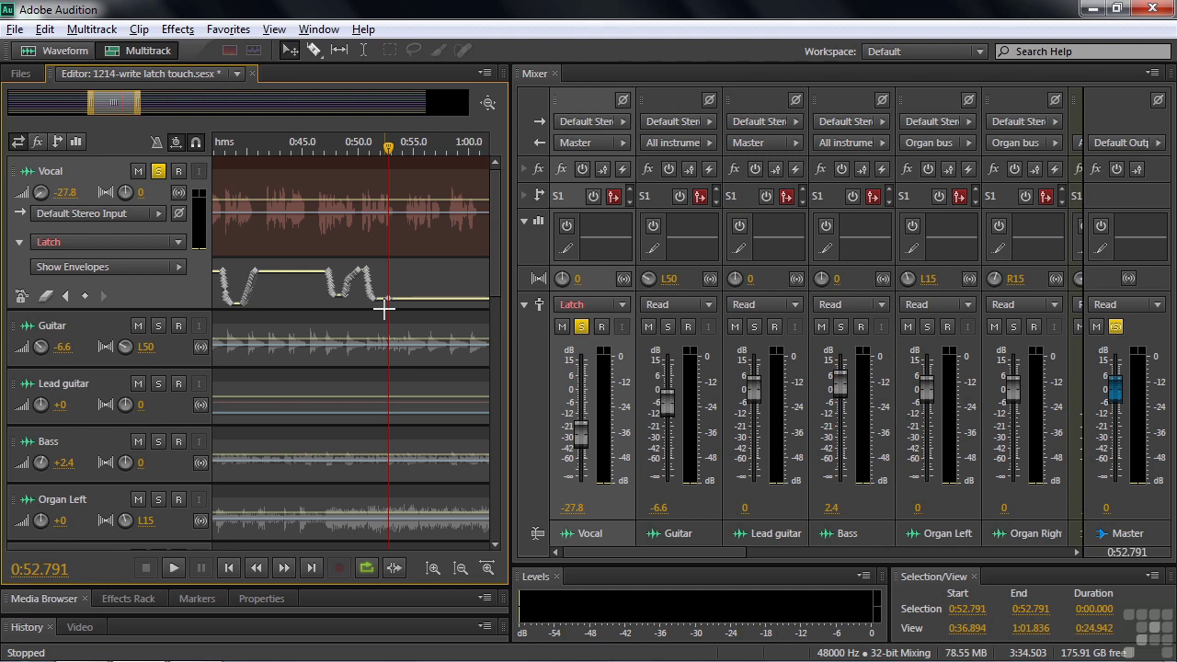
pyautogui.moveTo(140, 104); pyautogui.dragTo(58, 110)
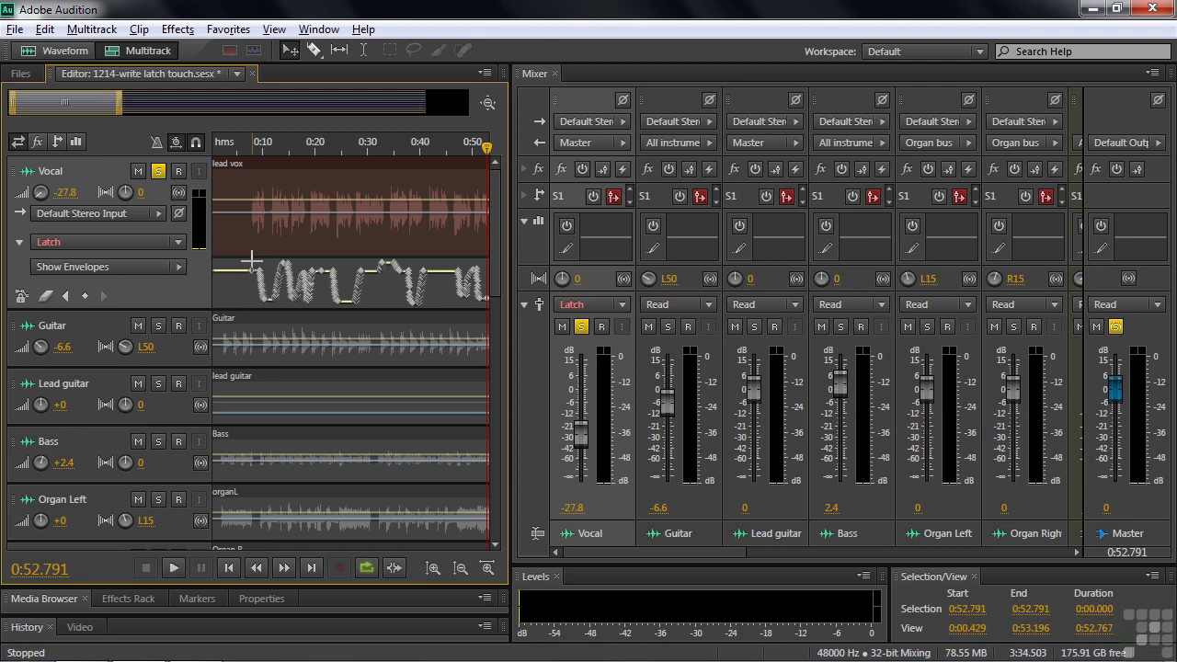
# Set the minimum time for keyframe interval thinning to 200 ms in the Multitrack preferences
pyautogui.click(44, 32)
pyautogui.moveTo(58, 637)
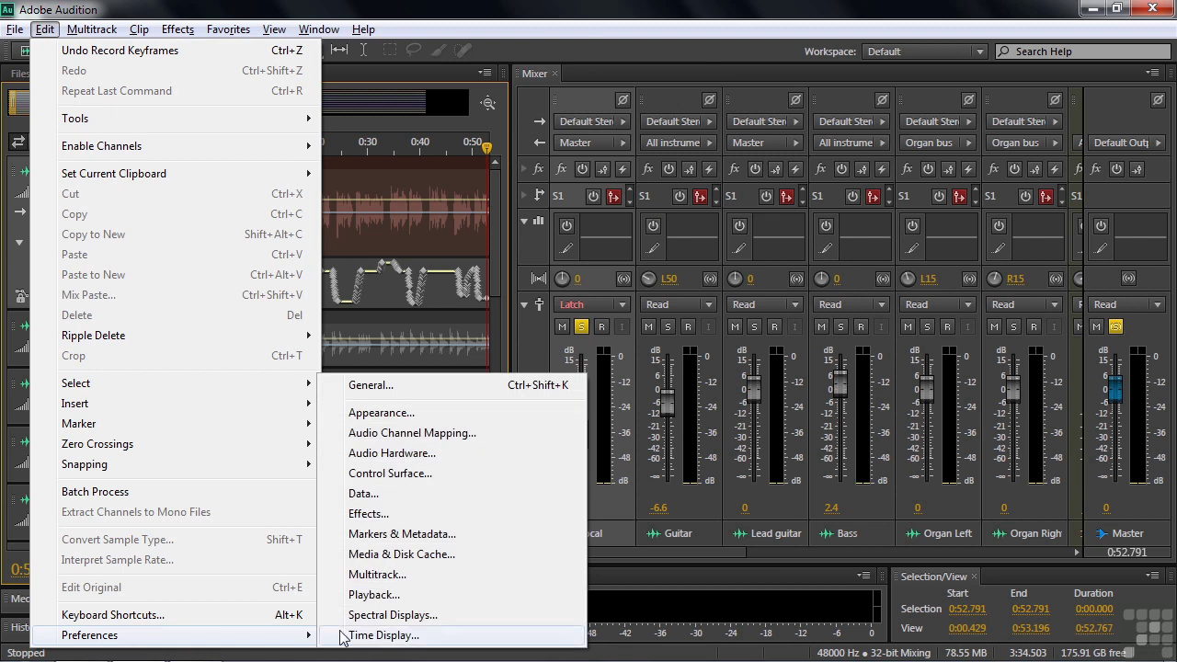
pyautogui.click(402, 574)
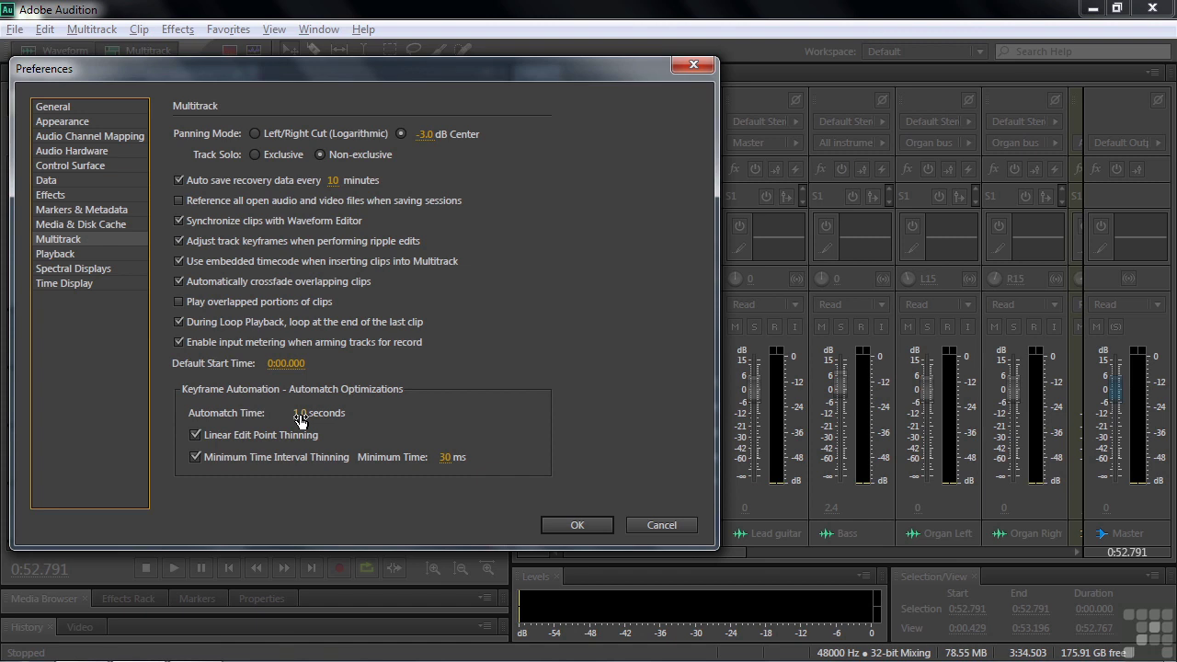
pyautogui.click(447, 457)
pyautogui.write('200')
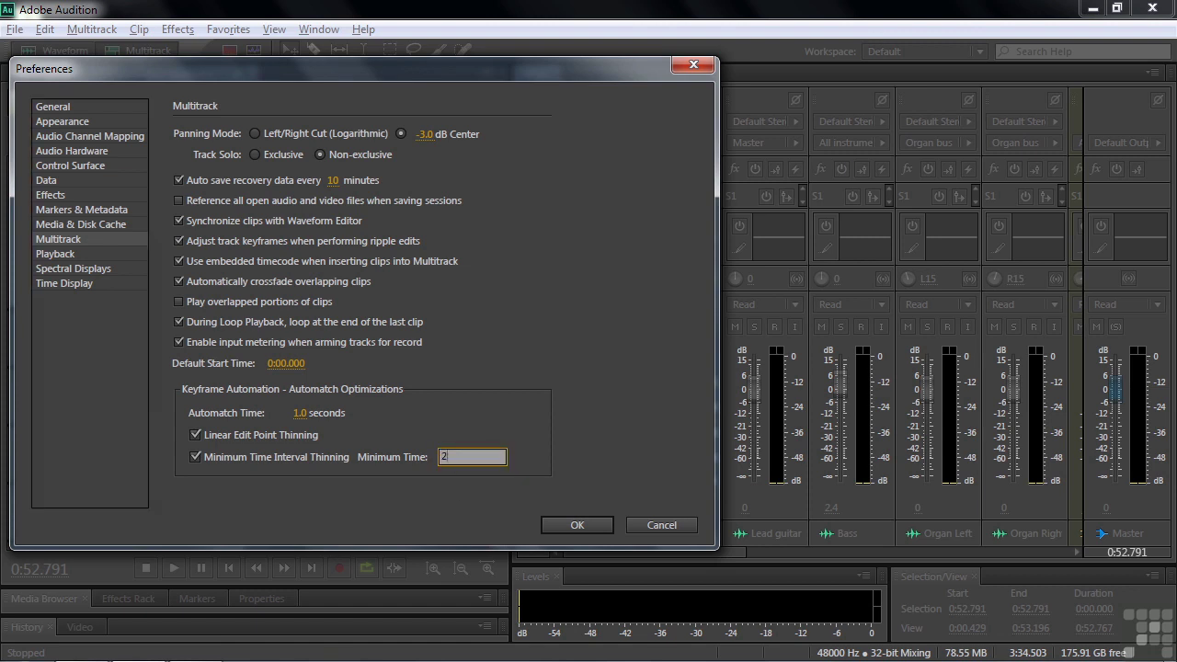
pyautogui.click(576, 527)
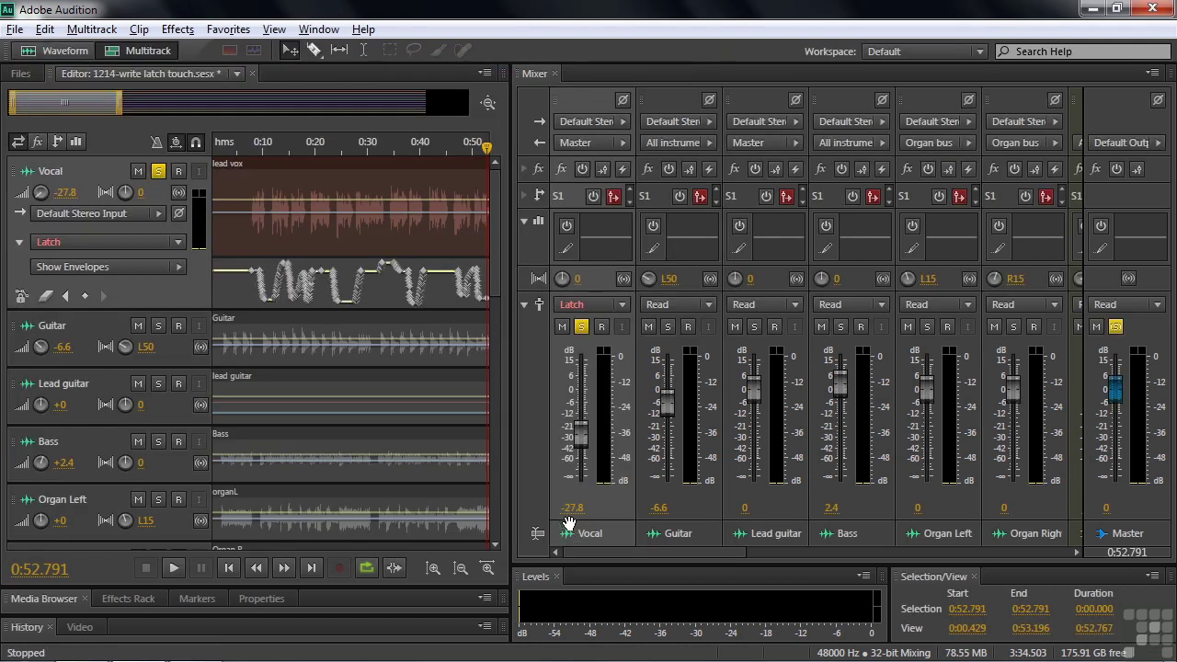
# Move the playhead to about 0:58 and record Latch fader movements on Vocal until about 1:08, ending at 3.3 dB
pyautogui.moveTo(79, 106); pyautogui.dragTo(137, 114)
pyautogui.moveTo(324, 150); pyautogui.dragTo(350, 150)
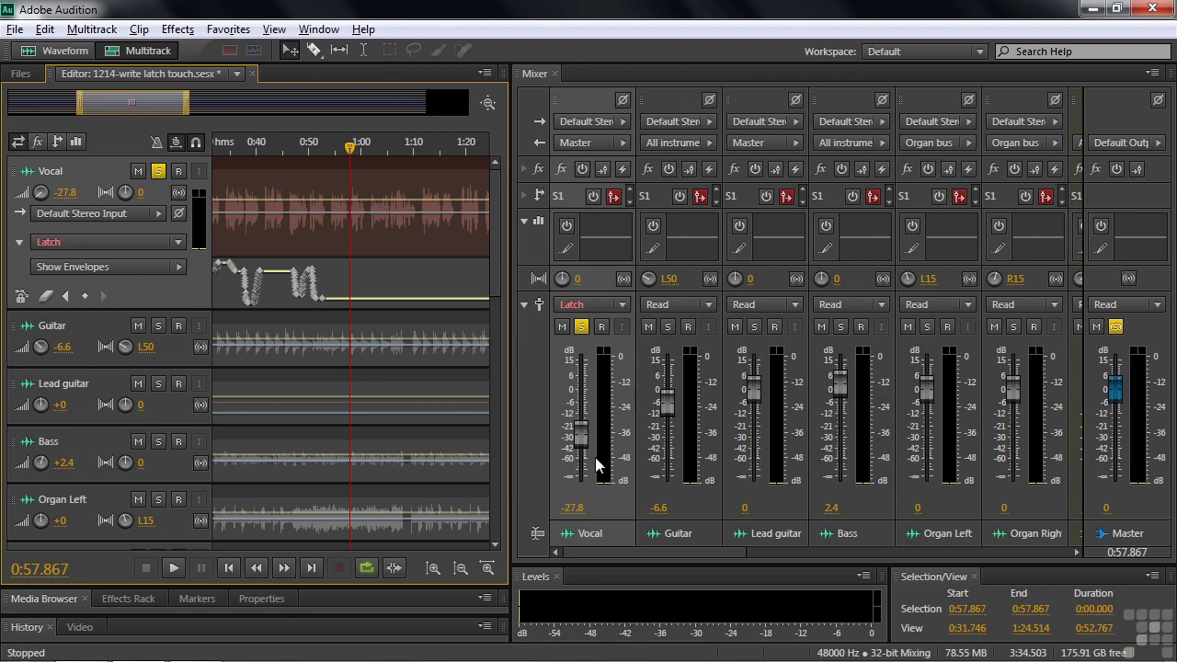
pyautogui.press('space')
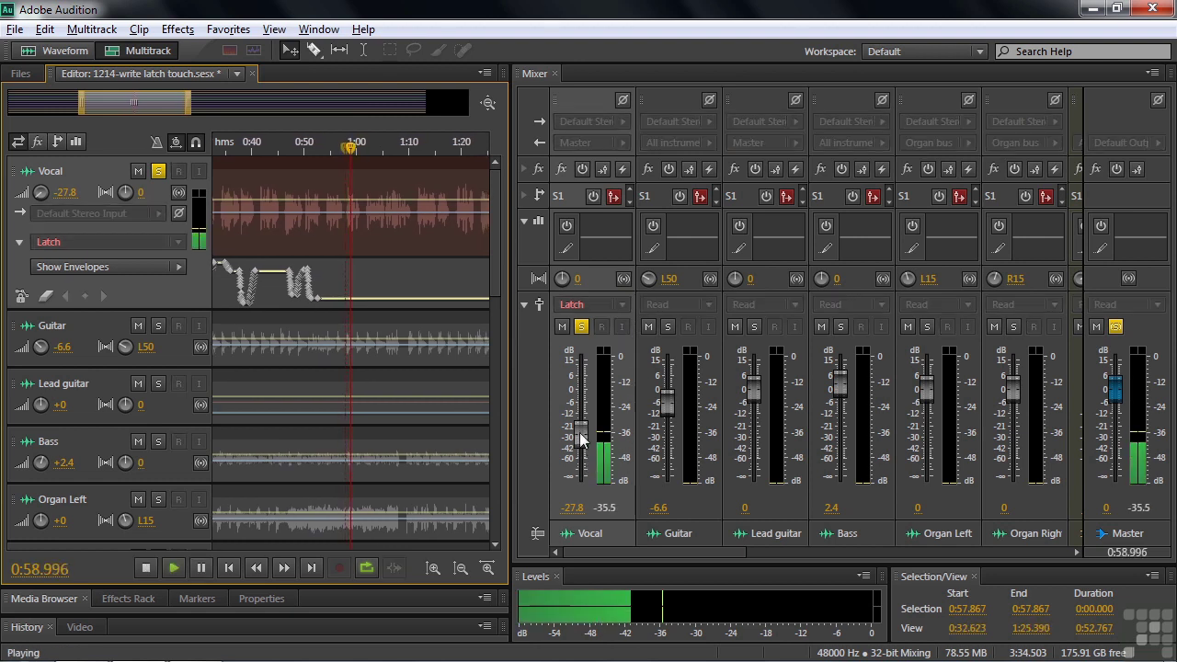
pyautogui.moveTo(581, 433); pyautogui.dragTo(587, 390)
pyautogui.press('space')
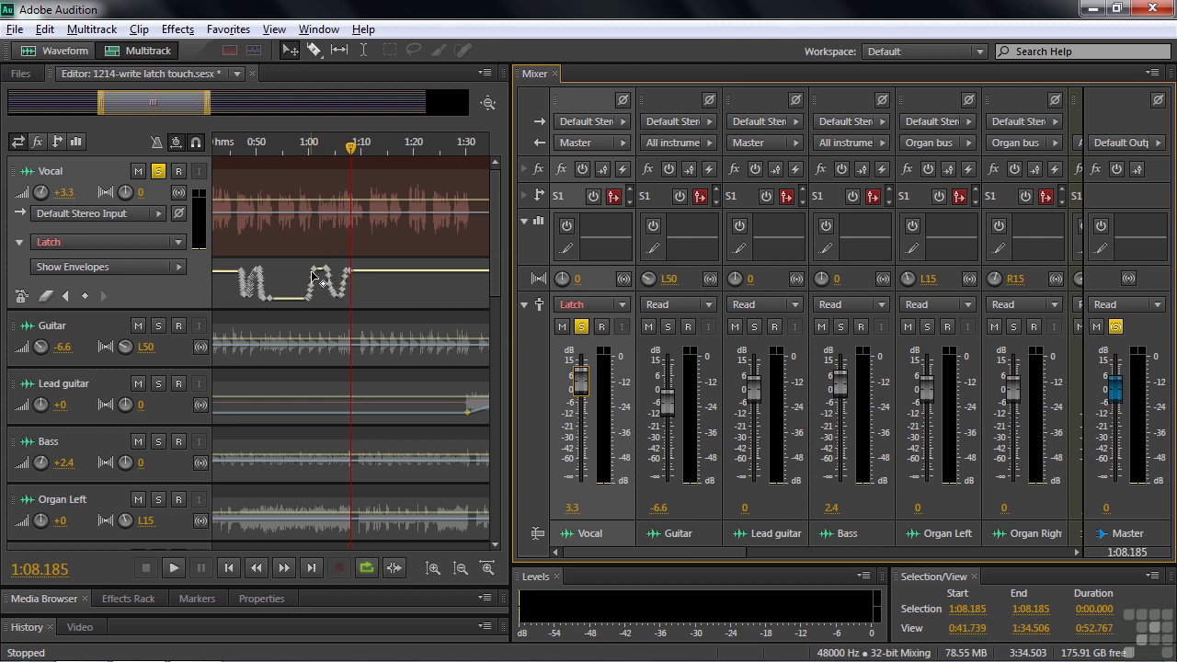
# Play back the thinned Vocal volume automation from about 0:59 to 1:05
pyautogui.moveTo(304, 299)
pyautogui.moveTo(351, 147); pyautogui.dragTo(310, 168)
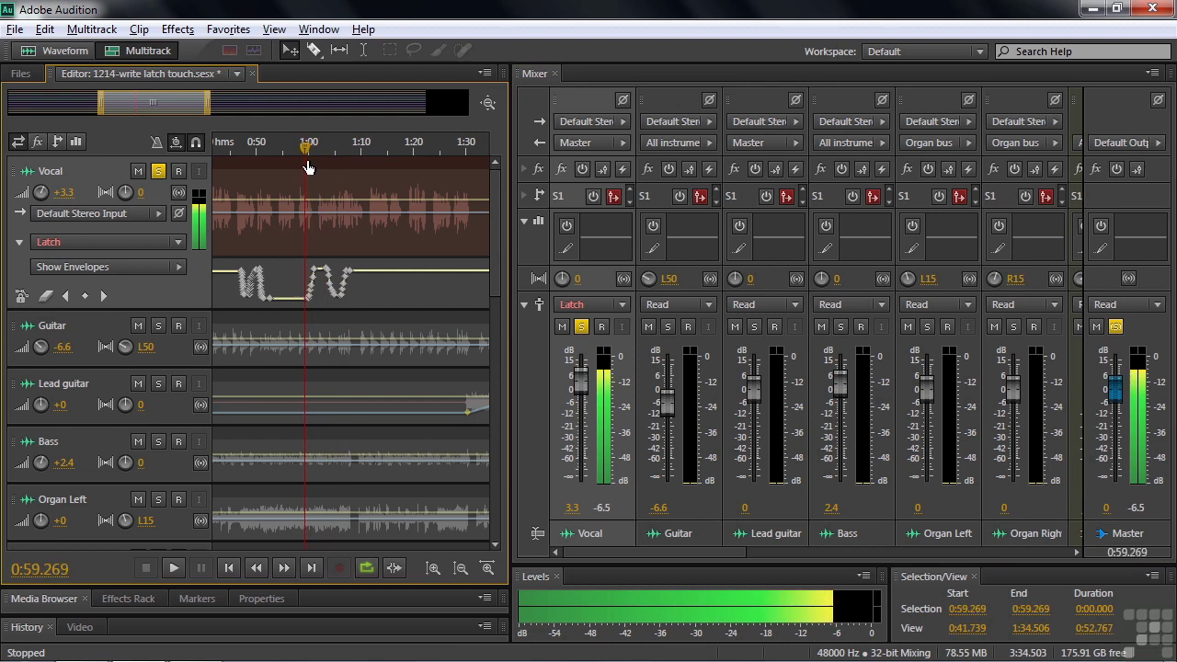
pyautogui.press('space')
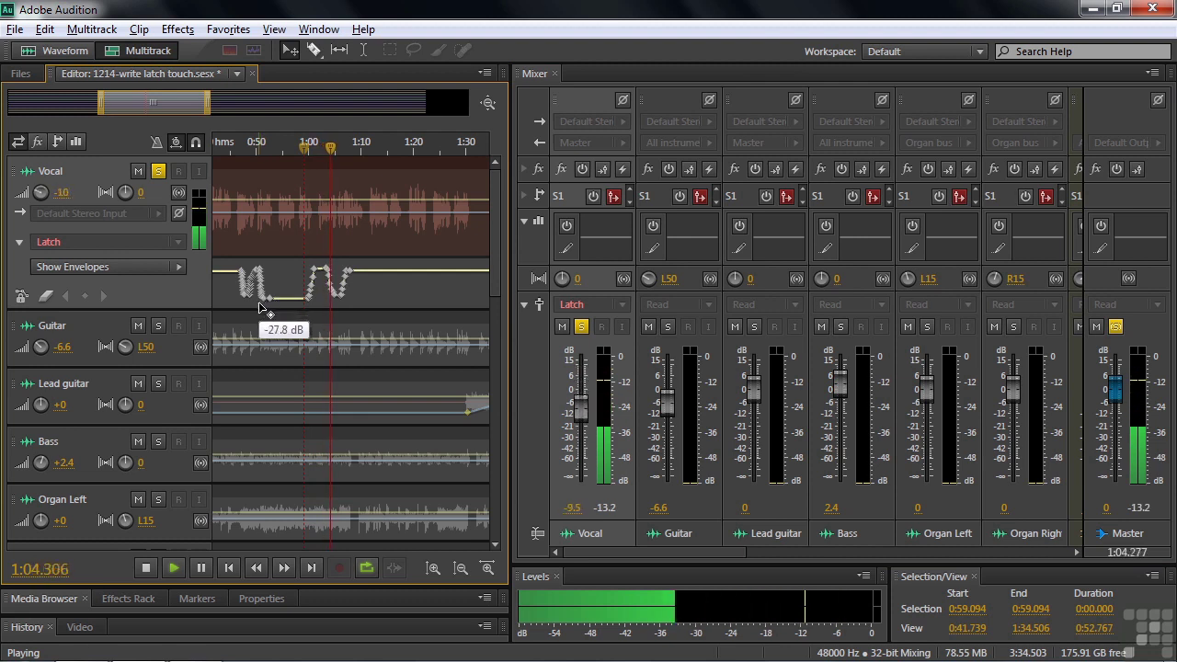
pyautogui.press('space')
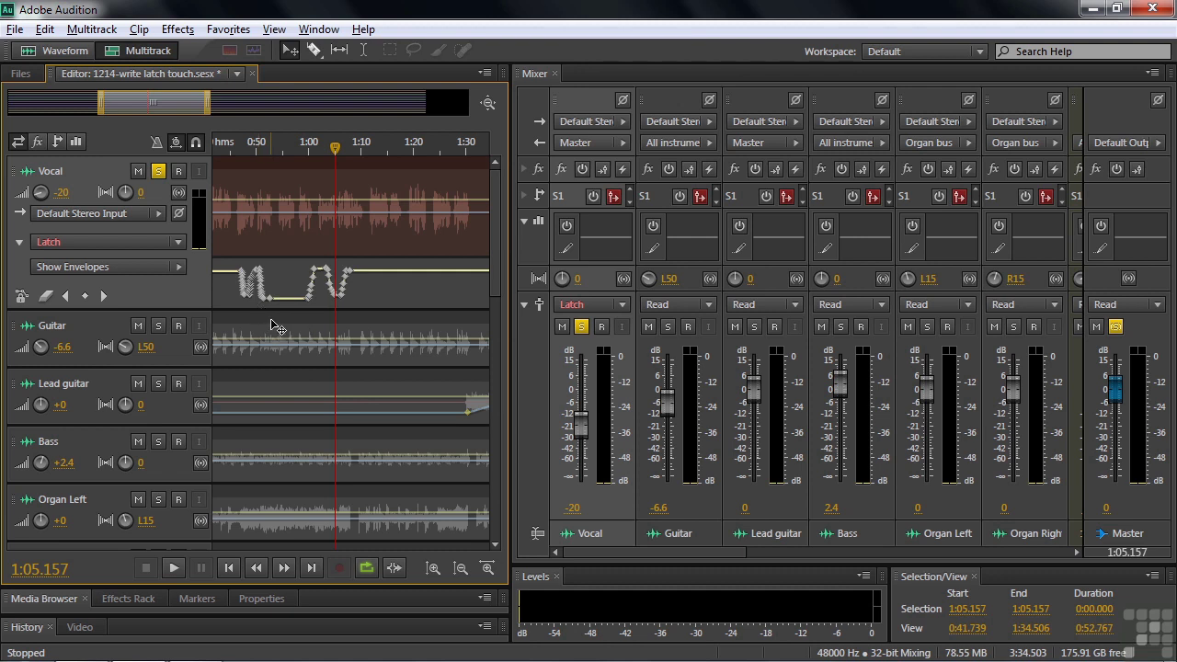
# Delete the Vocal volume keyframes after about 0:50 in two passes, with the session's start in view
pyautogui.moveTo(101, 103); pyautogui.dragTo(5, 112)
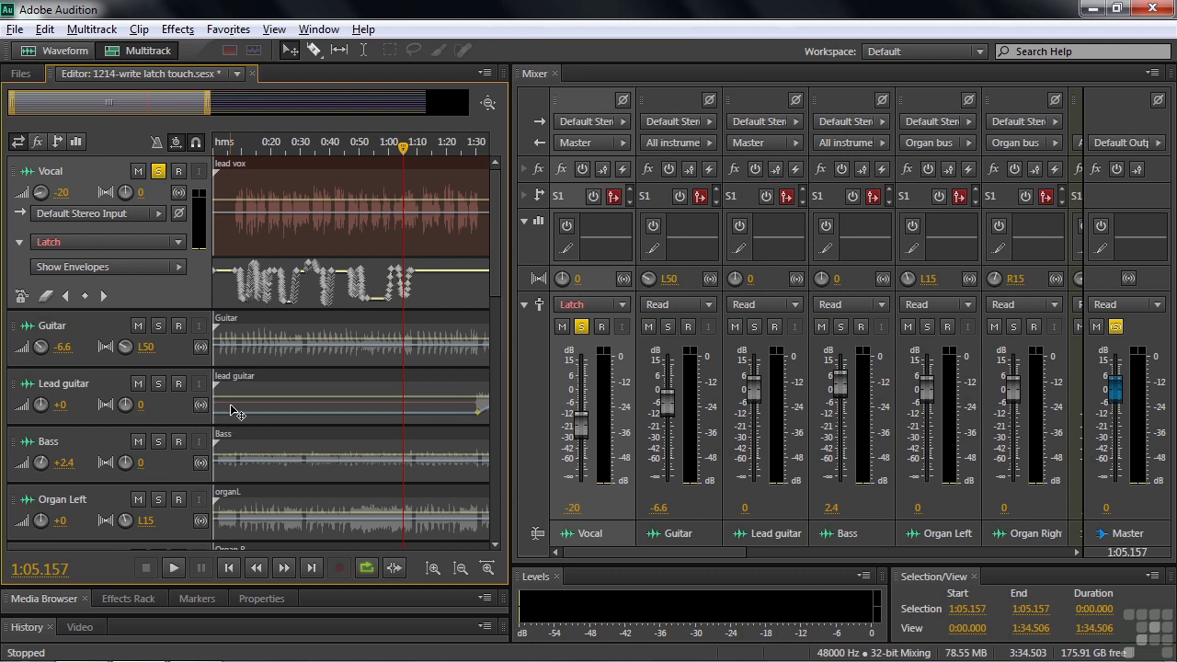
pyautogui.click(389, 299)
pyautogui.press('Delete')
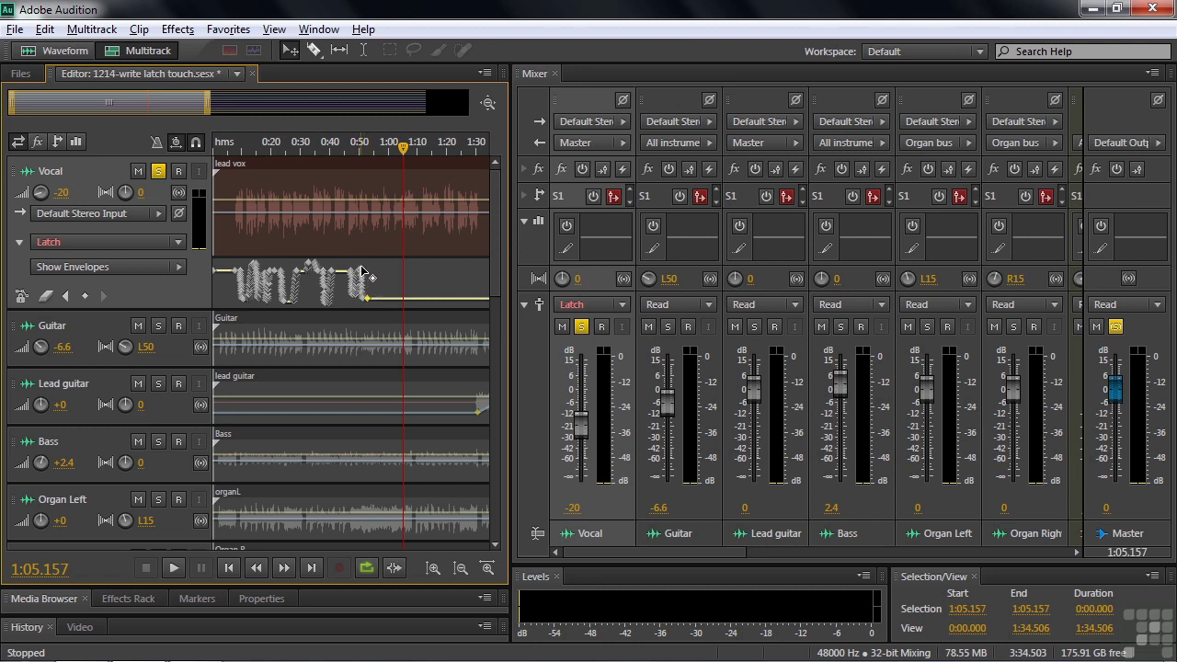
pyautogui.keyDown('shift'); pyautogui.click(361, 270); pyautogui.keyUp('shift')
pyautogui.press('Delete')
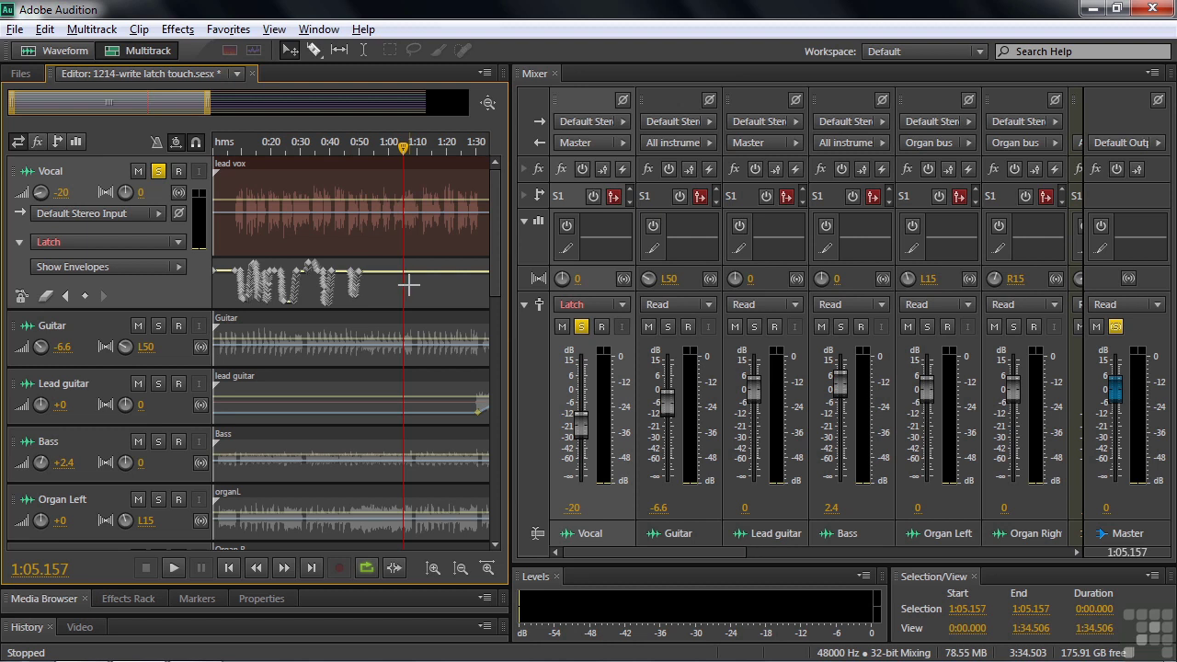
# Protect the Vocal volume envelope from writing and try to record fader movements from about 1:05 to 1:08, ending at -18.3 dB
pyautogui.click(20, 298)
pyautogui.press('space')
pyautogui.moveTo(579, 432)
pyautogui.mouseDown()
pyautogui.moveTo(577, 447)
pyautogui.moveTo(581, 405)
pyautogui.moveTo(588, 447)
pyautogui.mouseUp()
pyautogui.press('space')
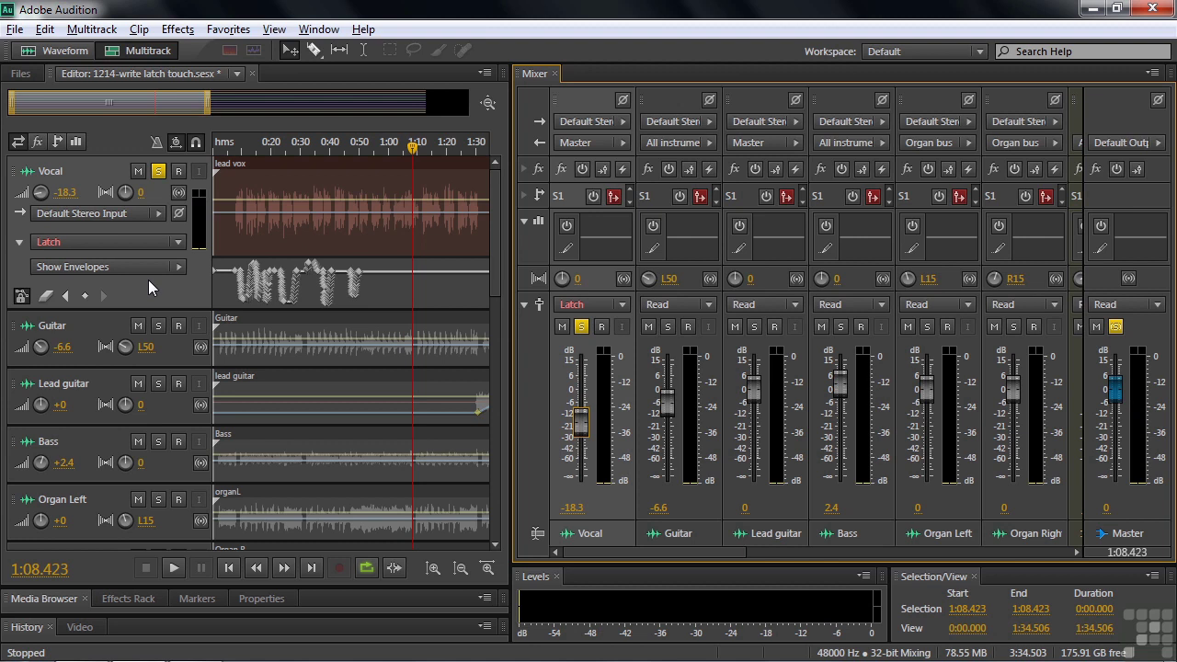
# Clear all keyframes from the unprotected Vocal volume envelope and set the track's volume to +3 dB
pyautogui.click(44, 296)
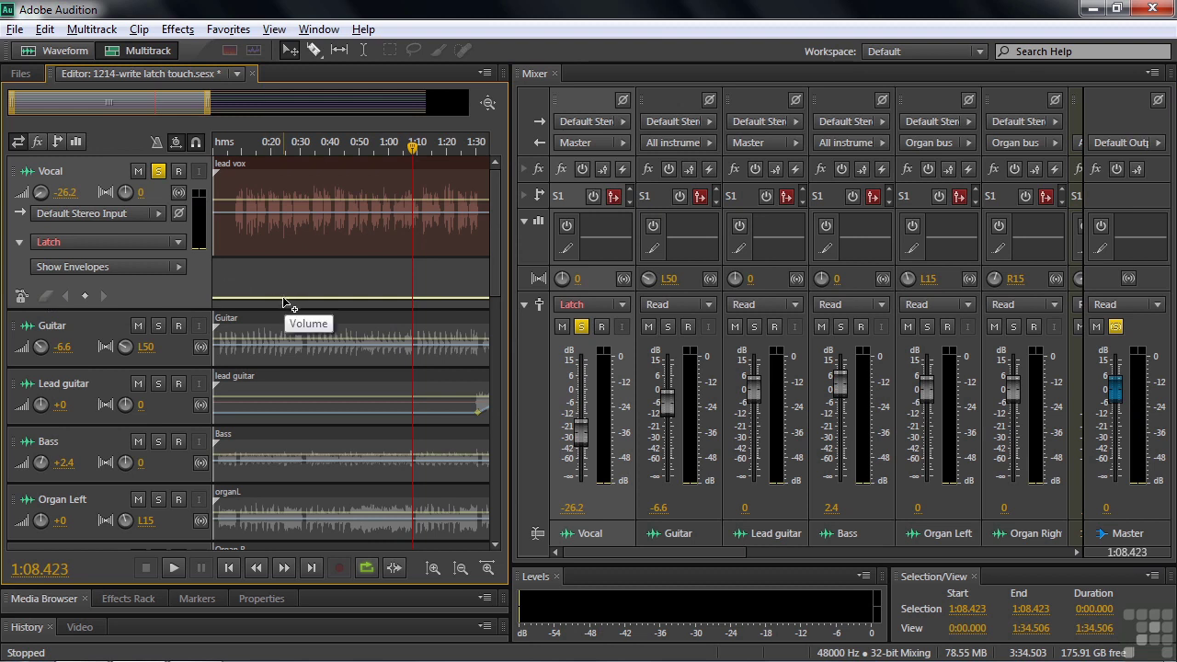
pyautogui.click(65, 193)
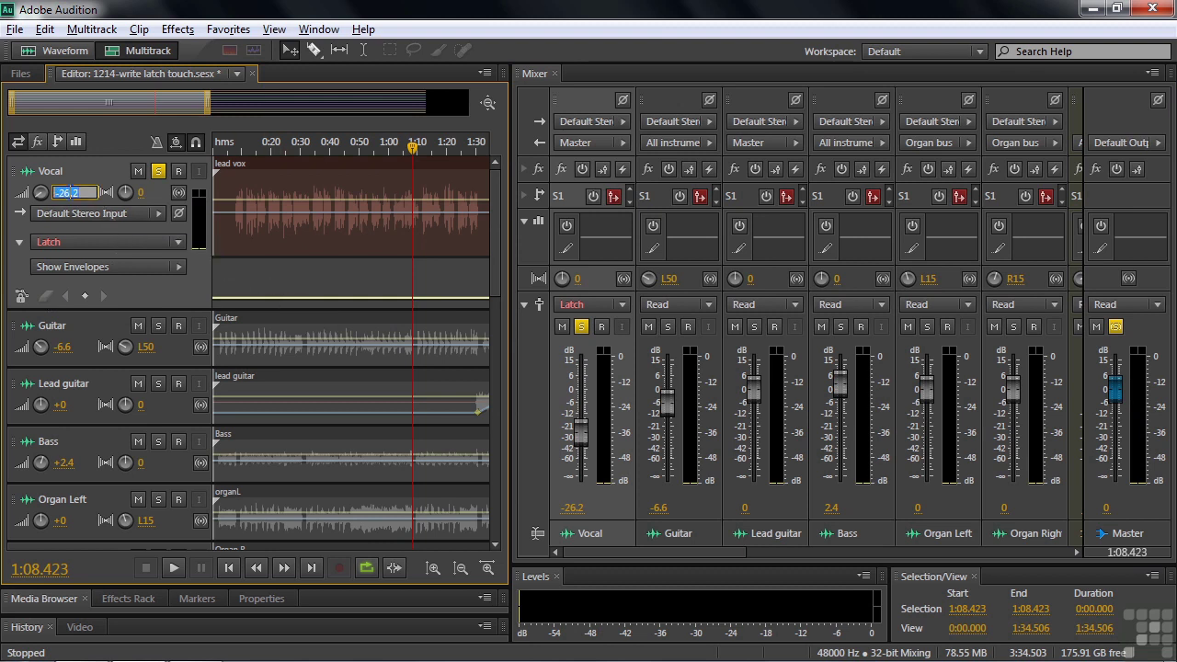
pyautogui.write('3')
pyautogui.press('Return')
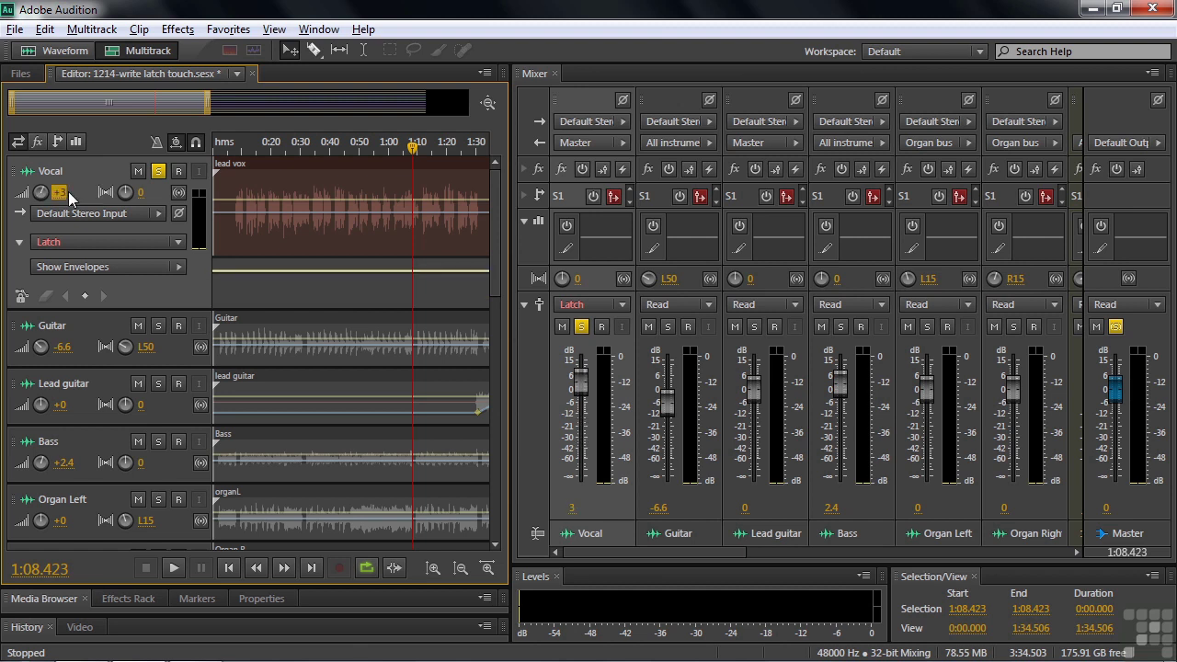
# Switch the Vocal track to Read mode and draw a zigzag of four volume keyframes at about 0:10, 0:22, 0:34 and 0:43
pyautogui.click(177, 243)
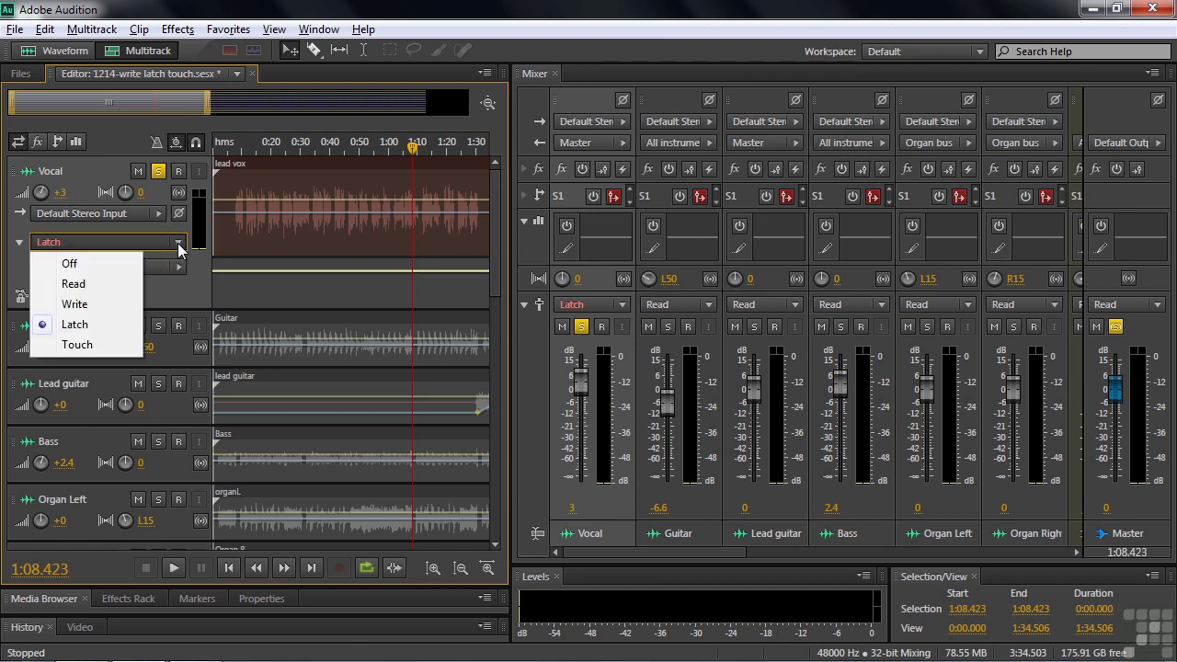
pyautogui.click(104, 287)
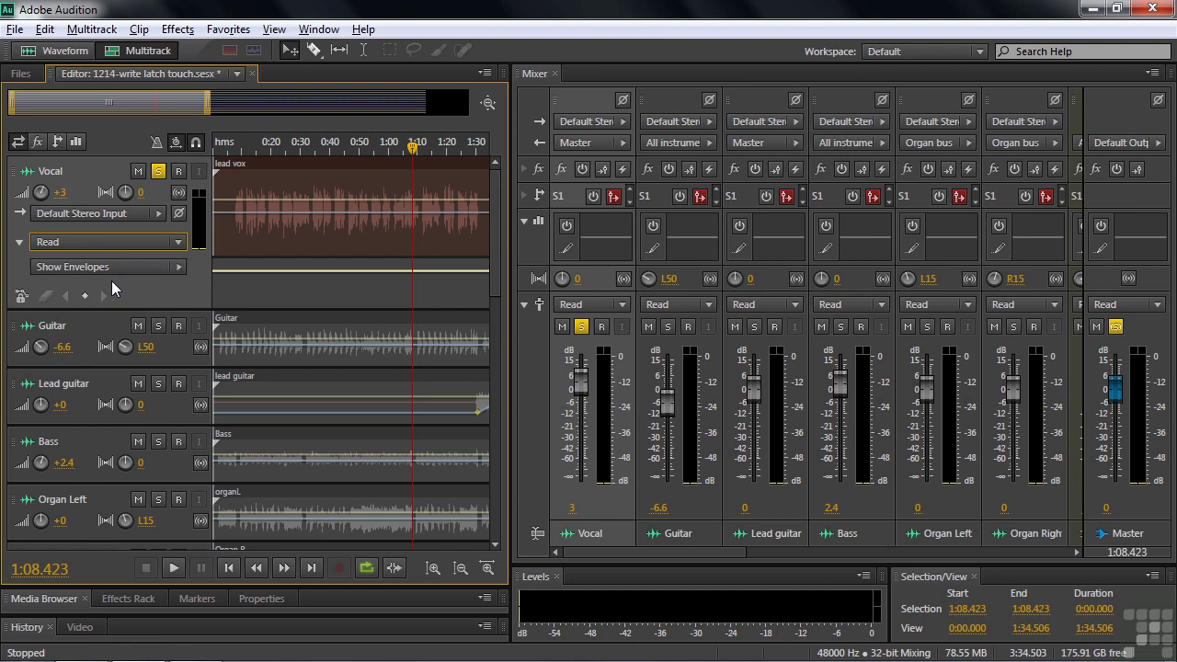
pyautogui.click(243, 271)
pyautogui.moveTo(277, 272); pyautogui.dragTo(339, 293)
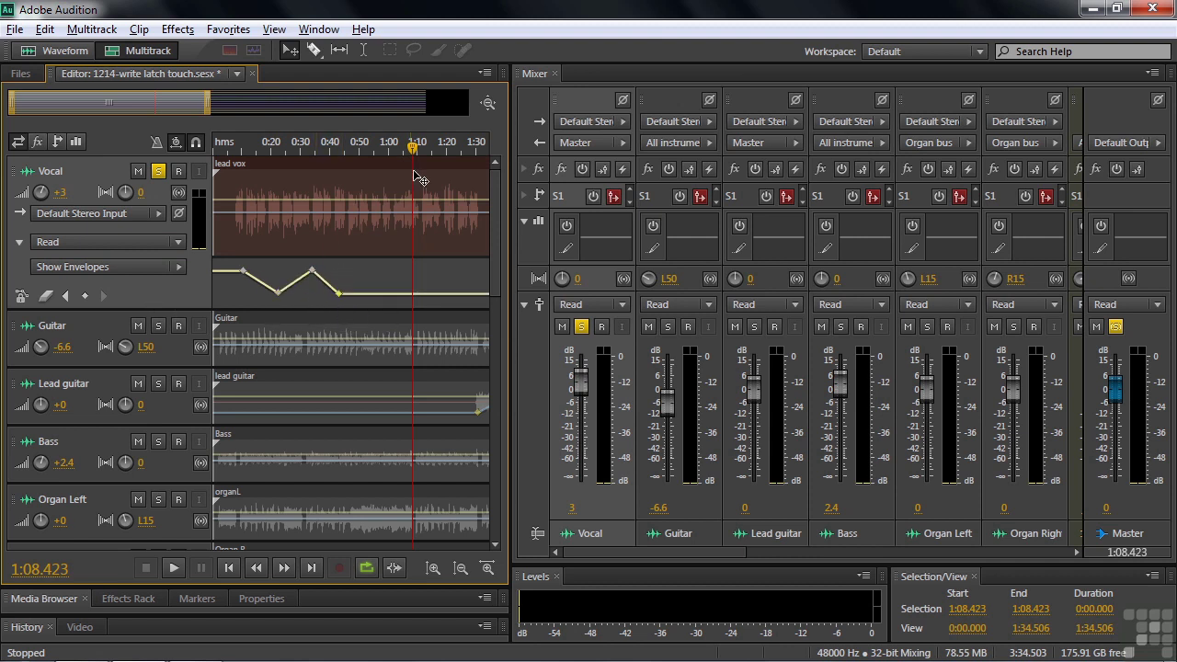
# Play the Vocal track from about 0:07 and move the second volume keyframe to about 0:15 at about -21.6 dB
pyautogui.moveTo(413, 148); pyautogui.dragTo(234, 178)
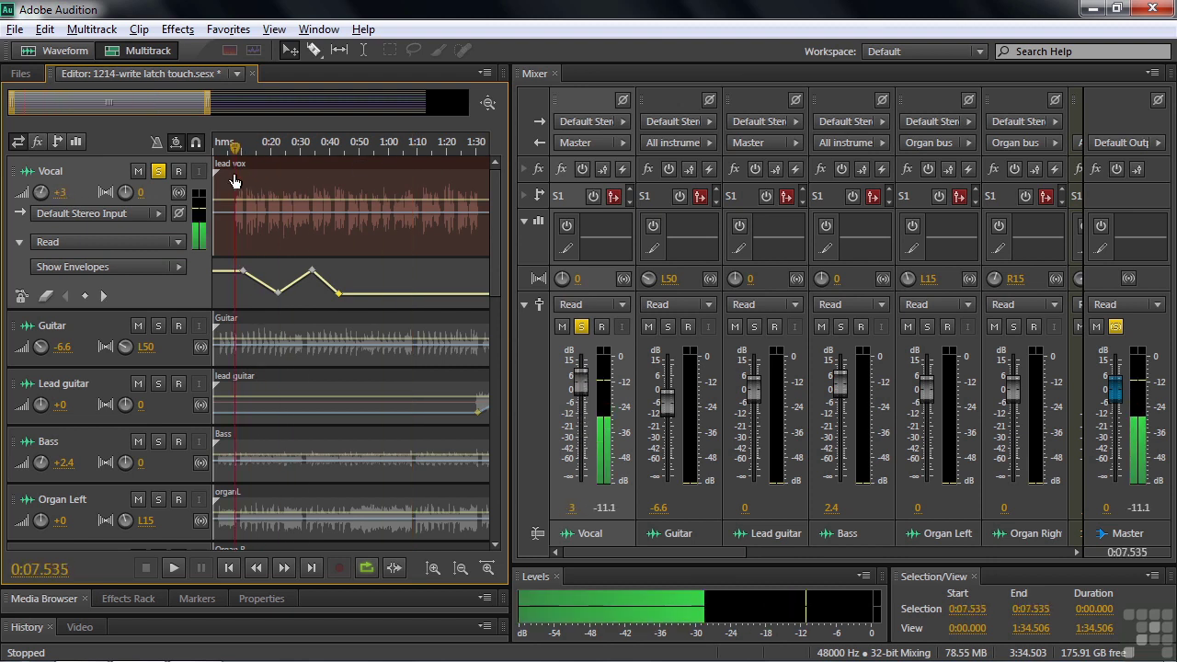
pyautogui.press('space')
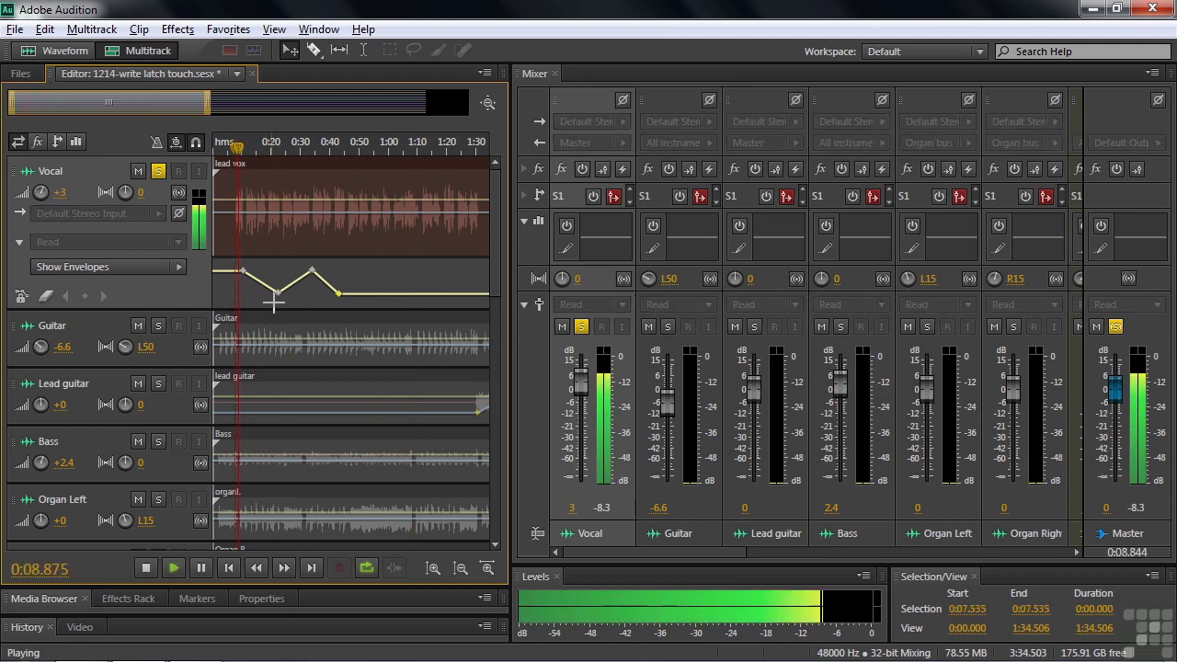
pyautogui.moveTo(278, 292); pyautogui.dragTo(260, 296)
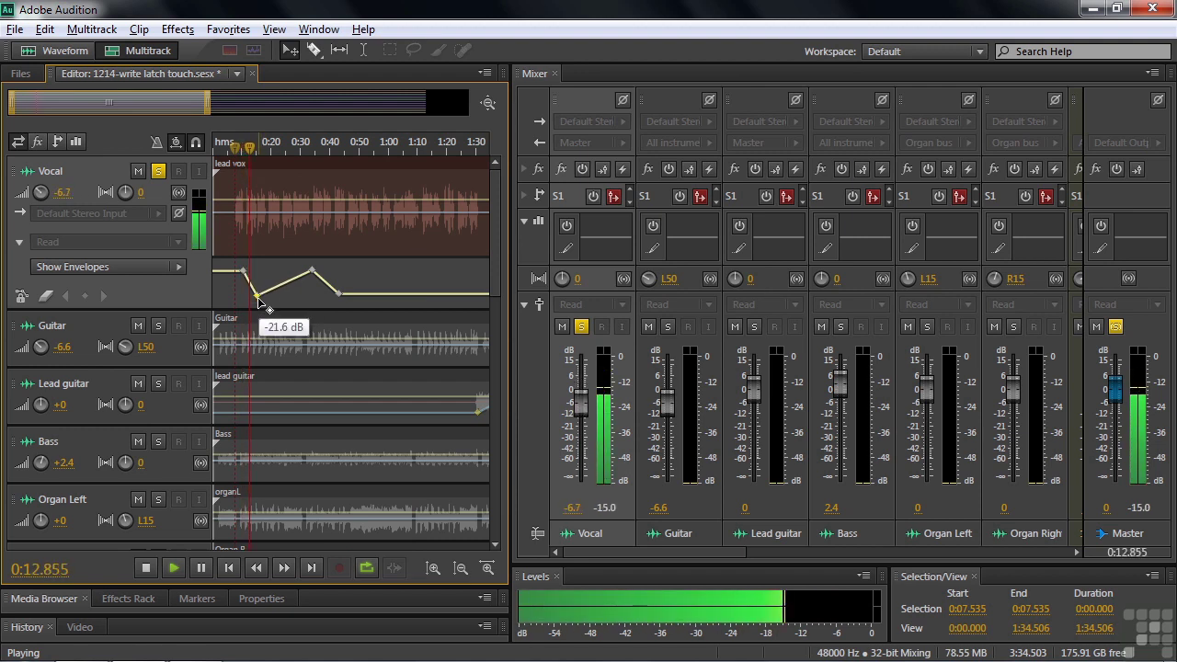
pyautogui.press('space')
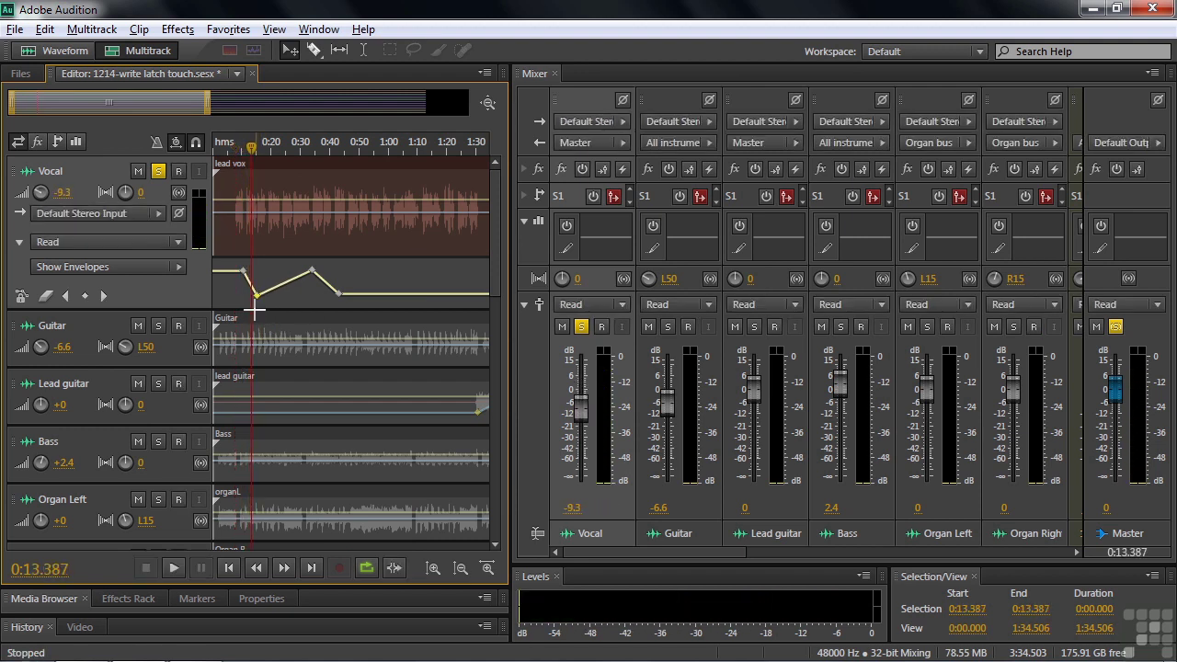
# Play the Vocal track from about 0:09 to 0:13 with its automation off and return the track to Read mode
pyautogui.click(178, 244)
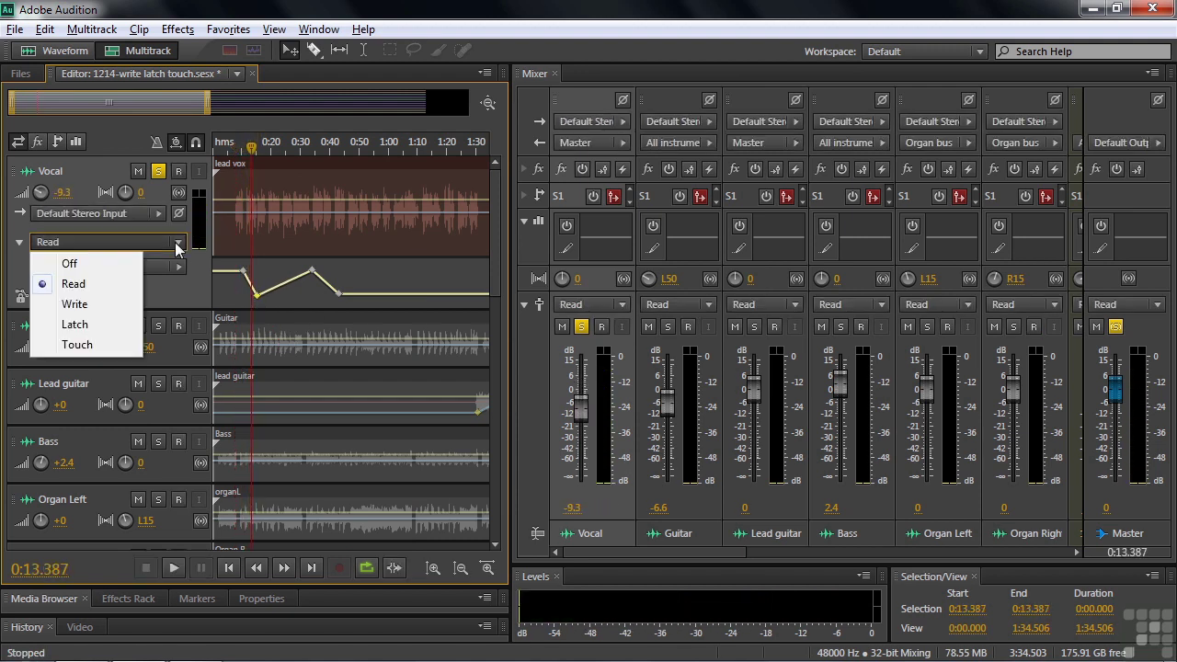
pyautogui.click(83, 265)
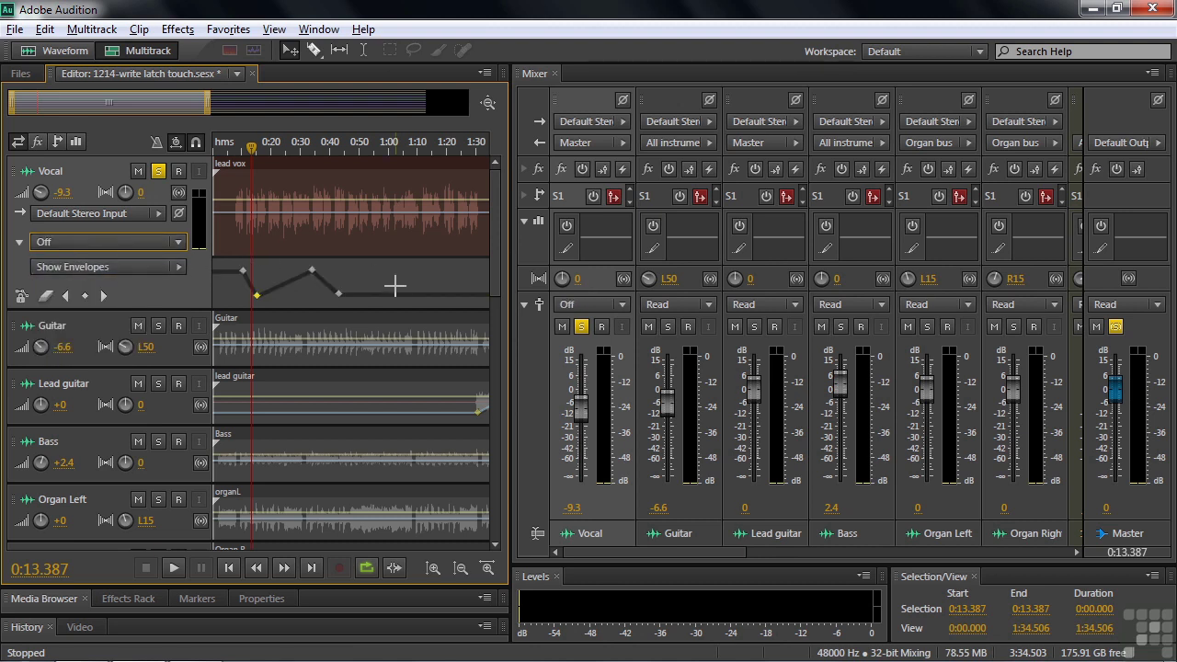
pyautogui.moveTo(251, 150); pyautogui.dragTo(240, 150)
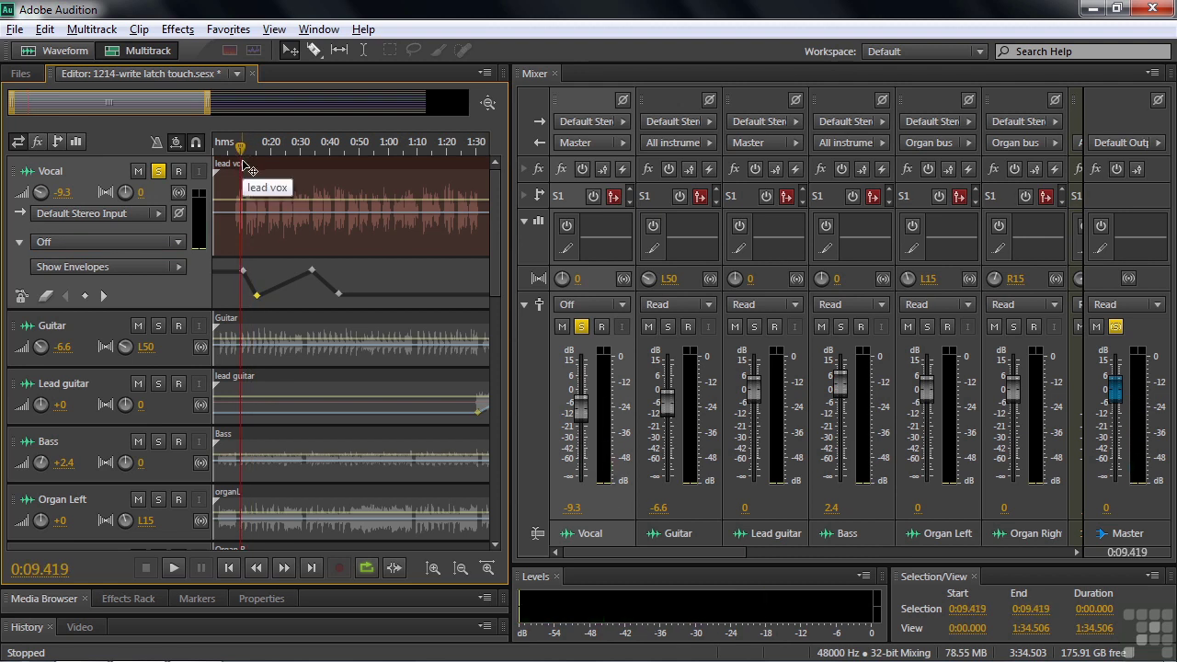
pyautogui.press('space')
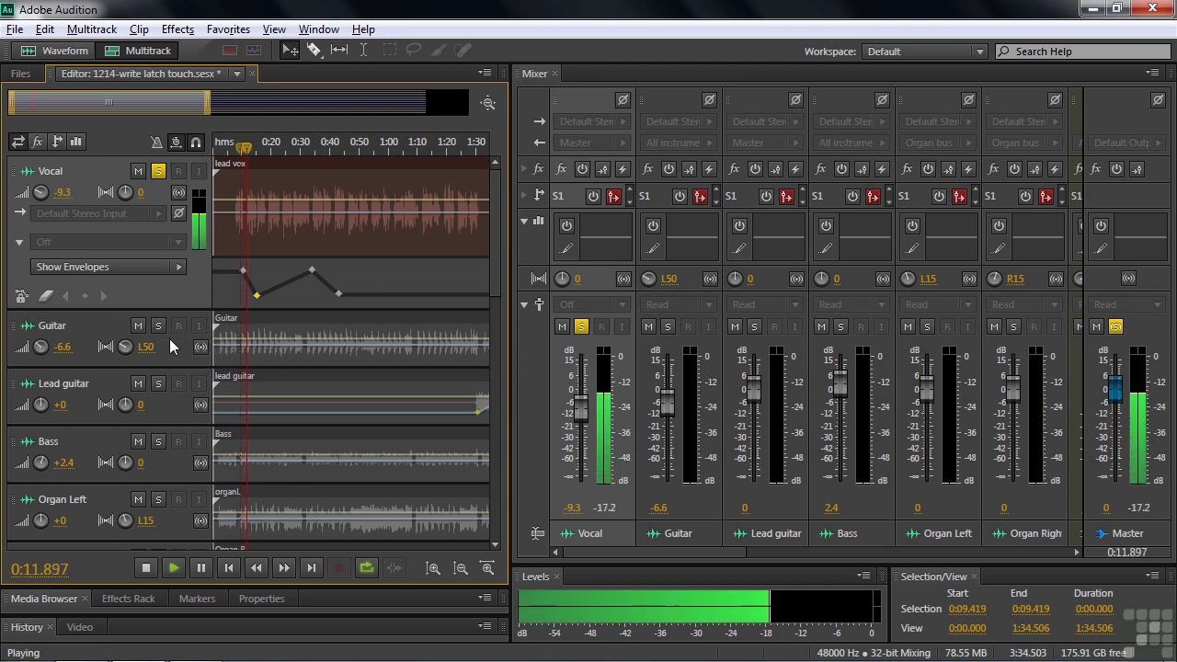
pyautogui.press('space')
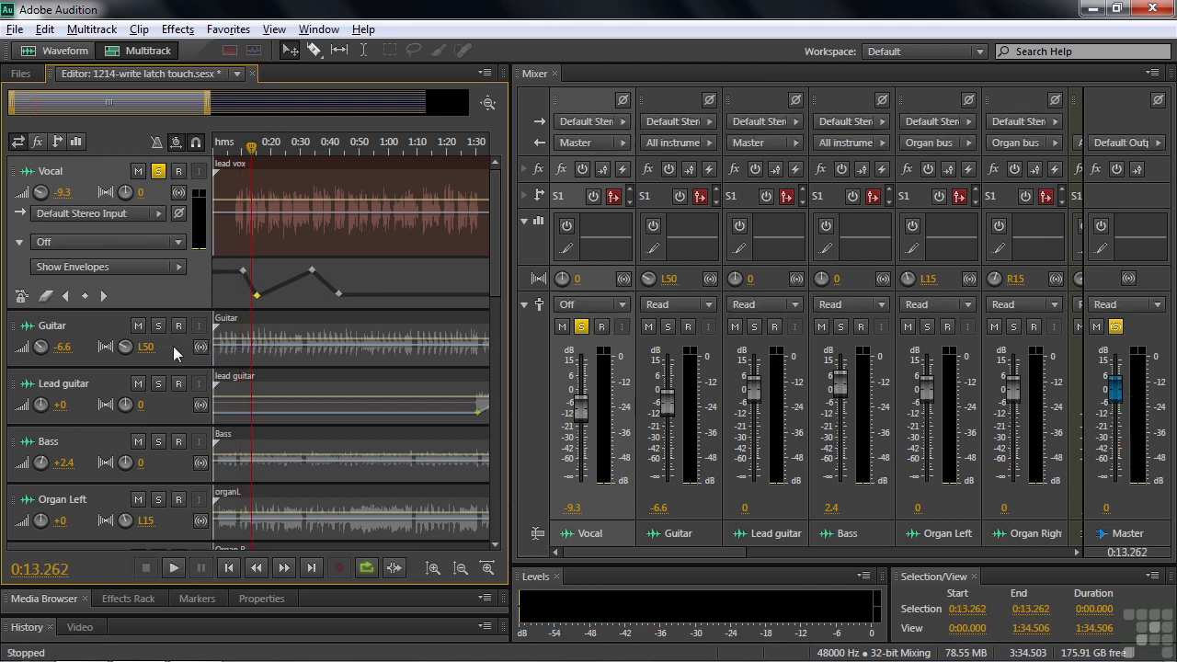
pyautogui.click(181, 243)
pyautogui.click(104, 282)
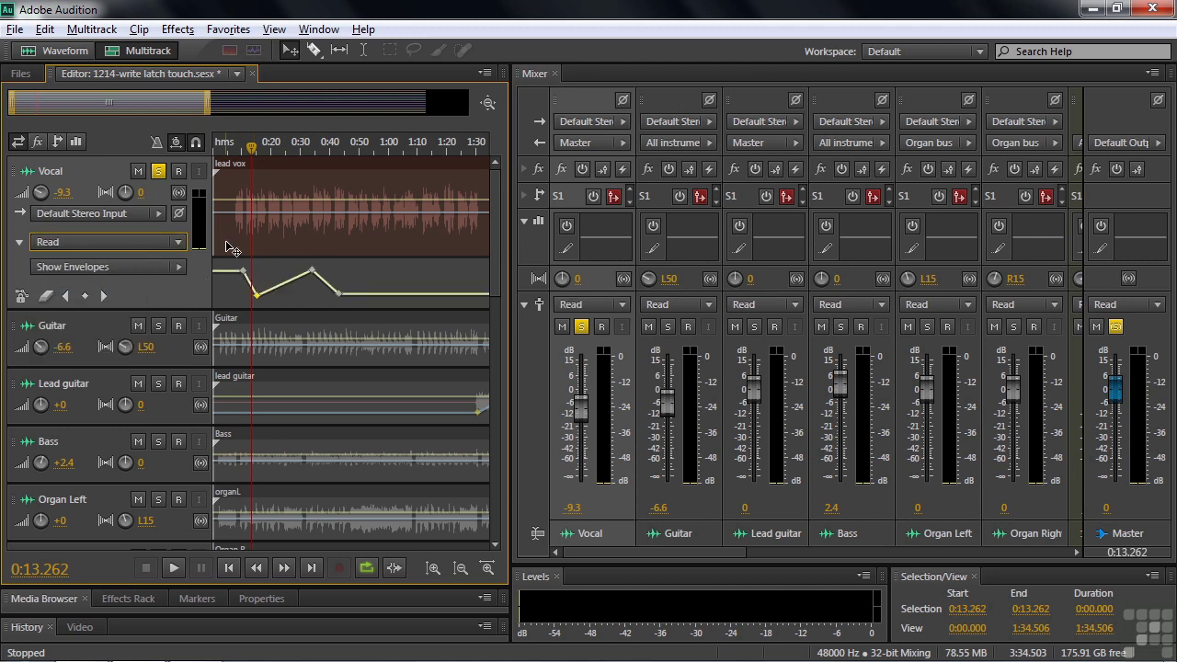
# Clear all volume keyframes from the Vocal track and turn off its solo
pyautogui.click(46, 295)
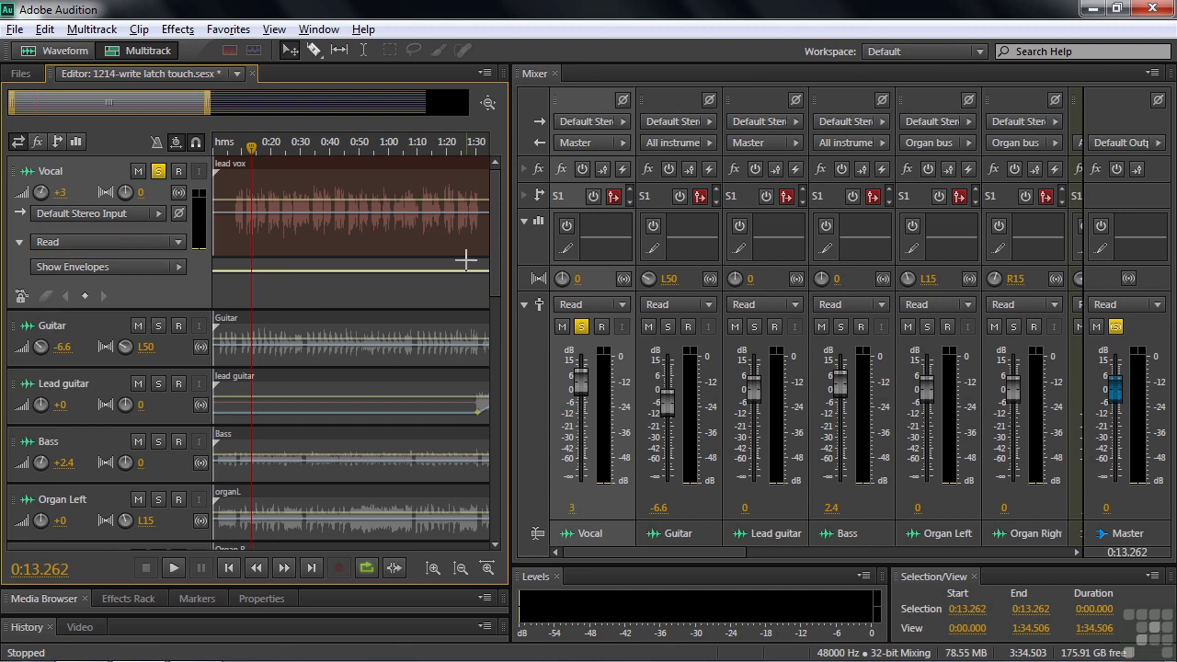
pyautogui.click(161, 172)
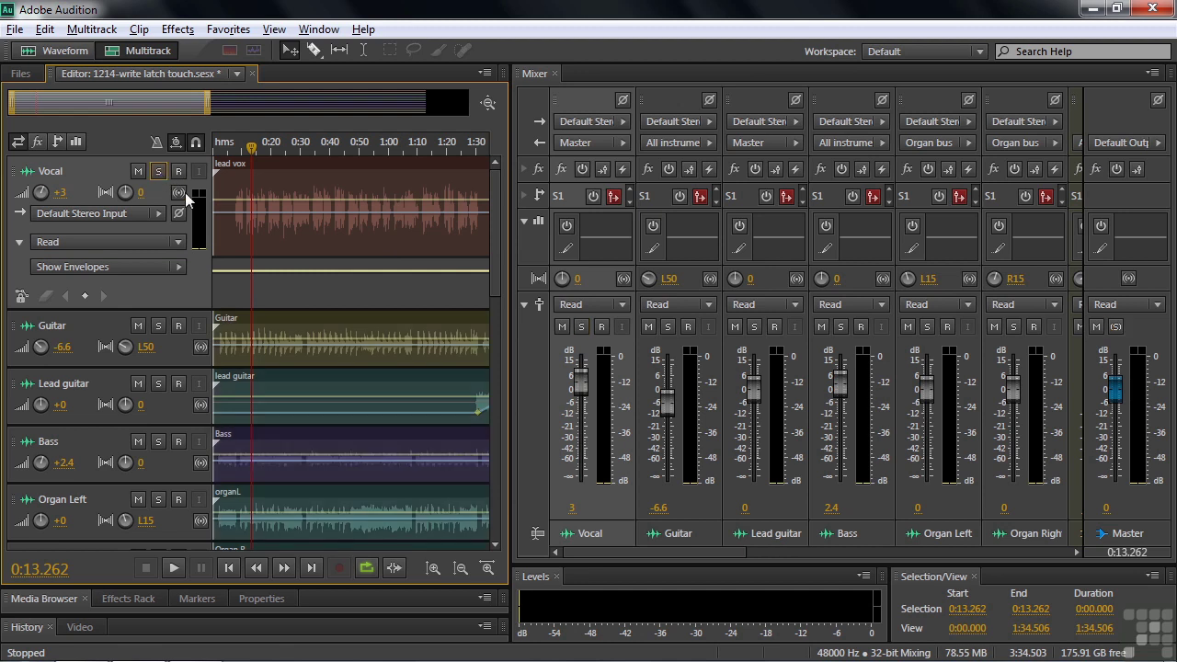
# Set the automation mode of the All instruments bus to Latch
pyautogui.moveTo(497, 252); pyautogui.dragTo(499, 539)
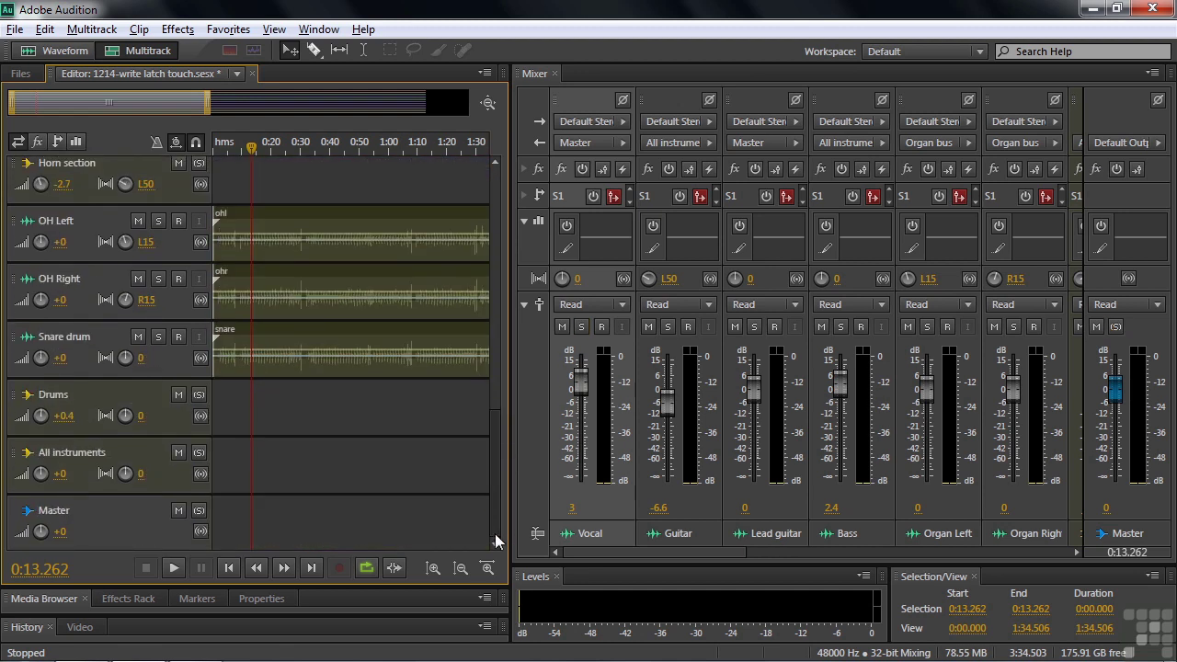
pyautogui.moveTo(713, 552); pyautogui.dragTo(1094, 568)
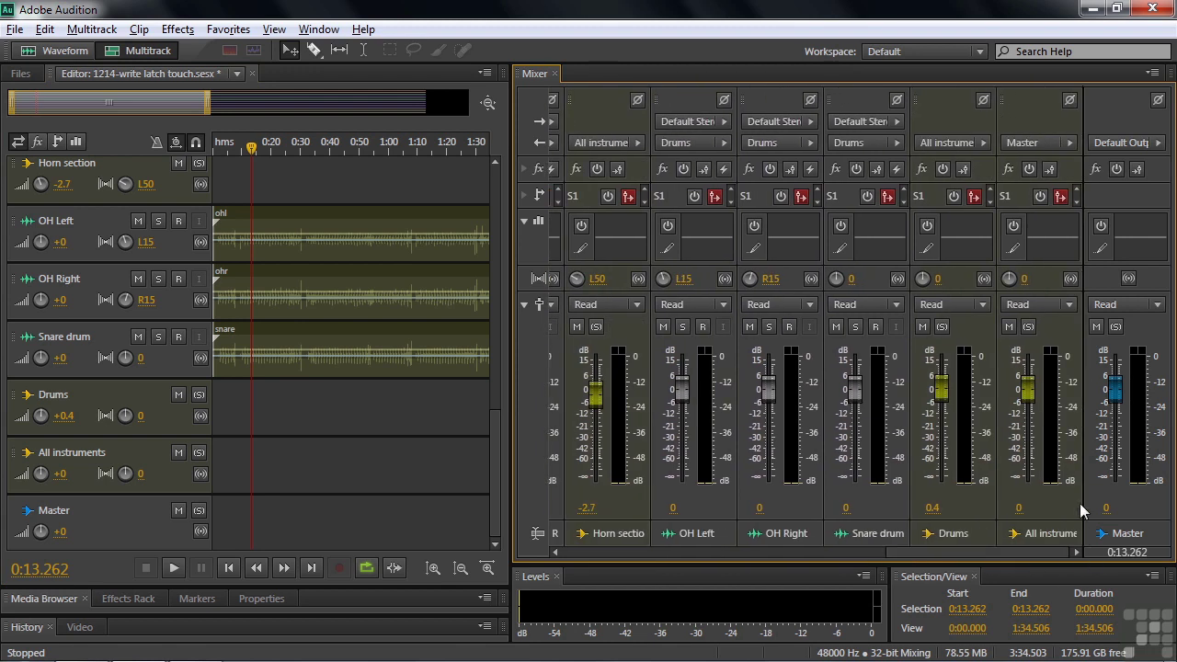
pyautogui.click(1071, 306)
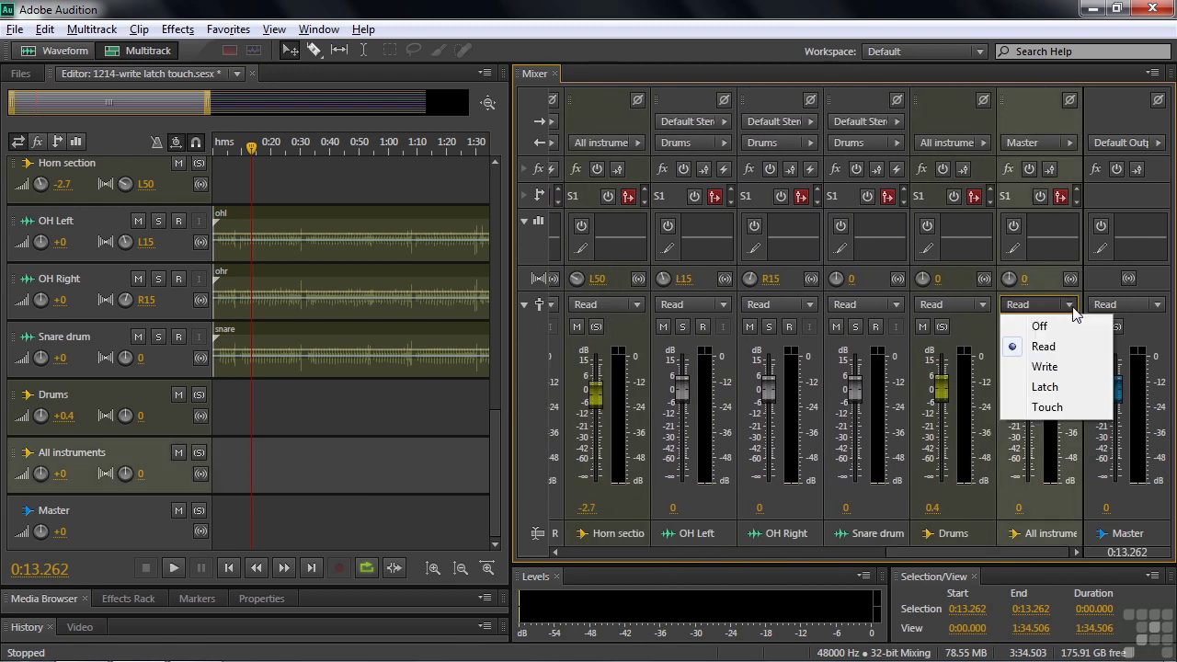
pyautogui.click(1047, 387)
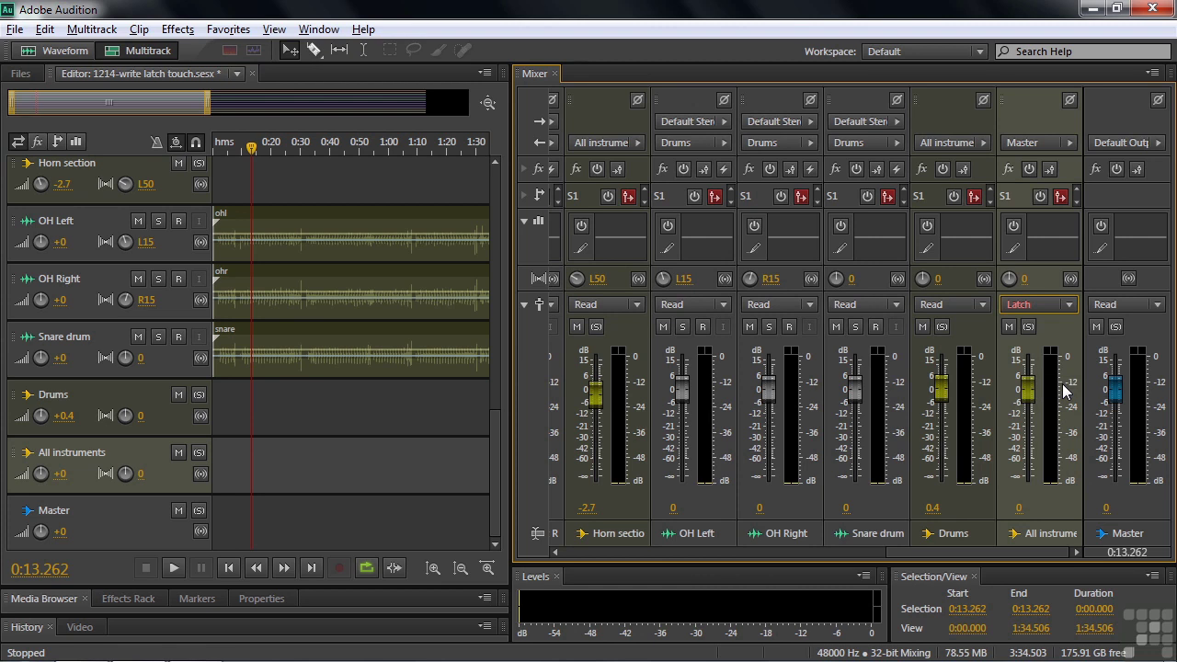
# Record a volume reduction to -3.7 dB on the All instruments bus while playing from the session's start to about 0:11
pyautogui.moveTo(249, 152); pyautogui.dragTo(159, 157)
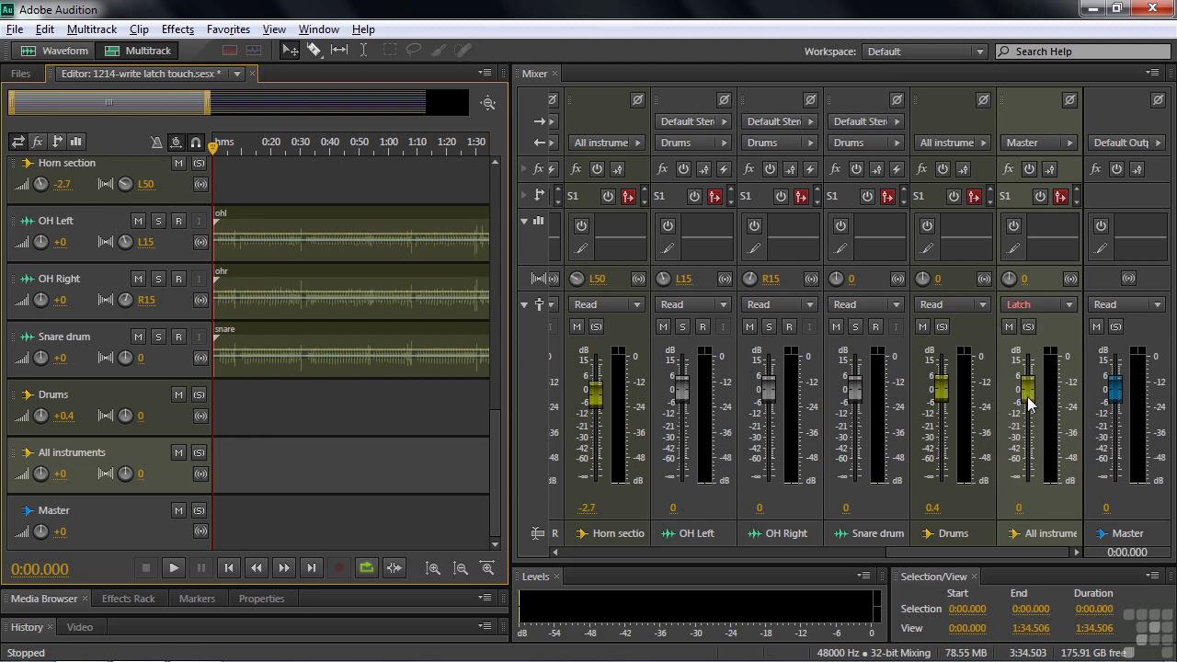
pyautogui.press('space')
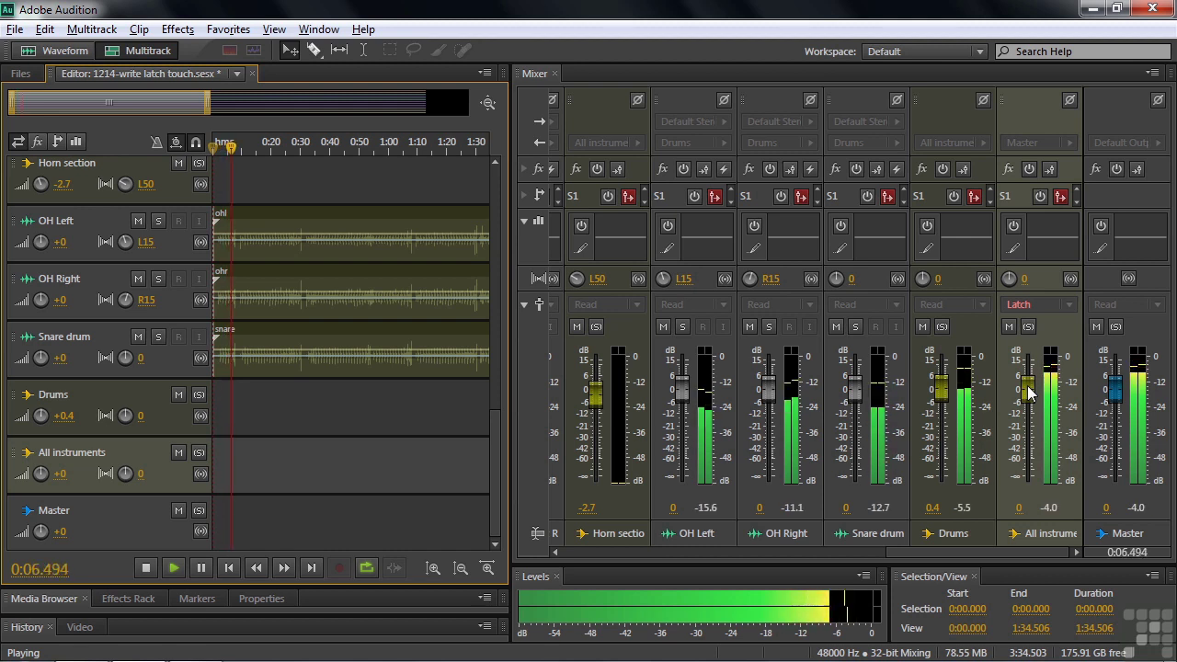
pyautogui.moveTo(1028, 393); pyautogui.dragTo(1029, 398)
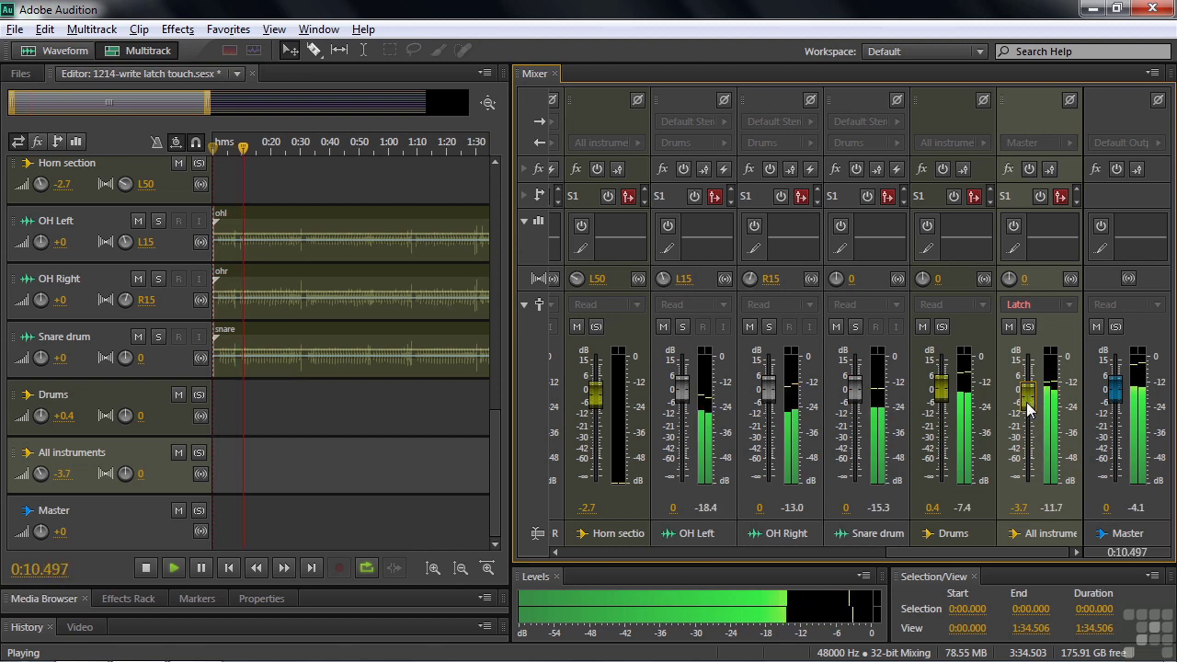
pyautogui.press('space')
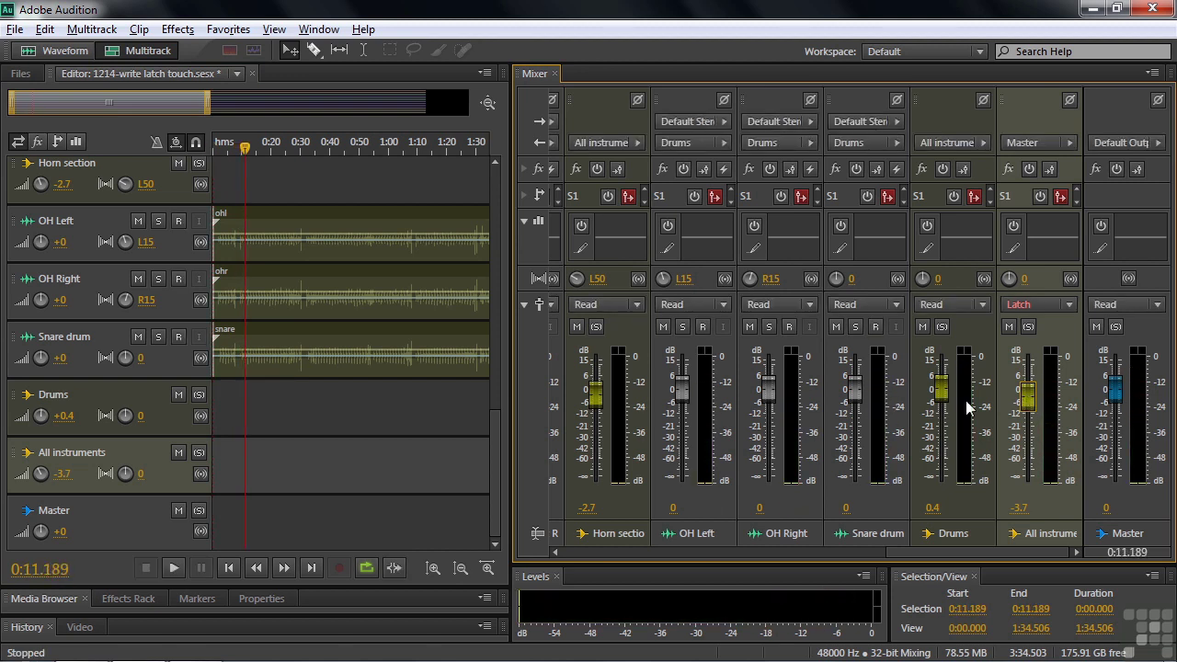
# Enlarge the All instruments track and reveal its volume automation envelope
pyautogui.moveTo(75, 496); pyautogui.dragTo(77, 549)
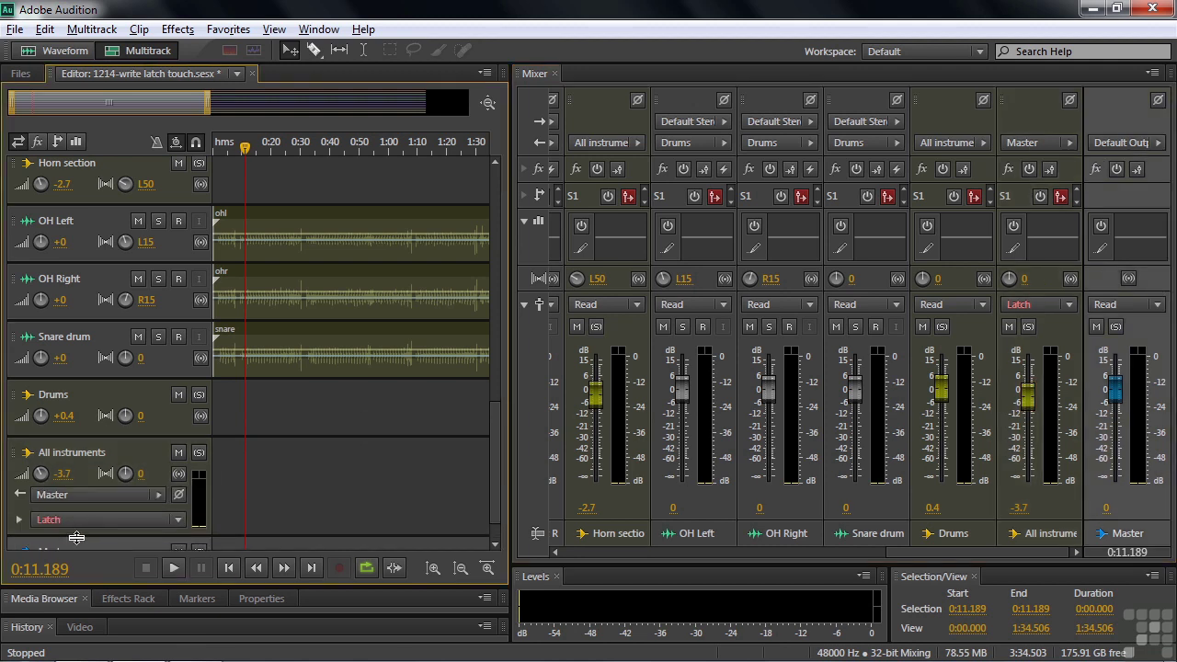
pyautogui.click(19, 521)
pyautogui.scroll(-2, 496, 501)
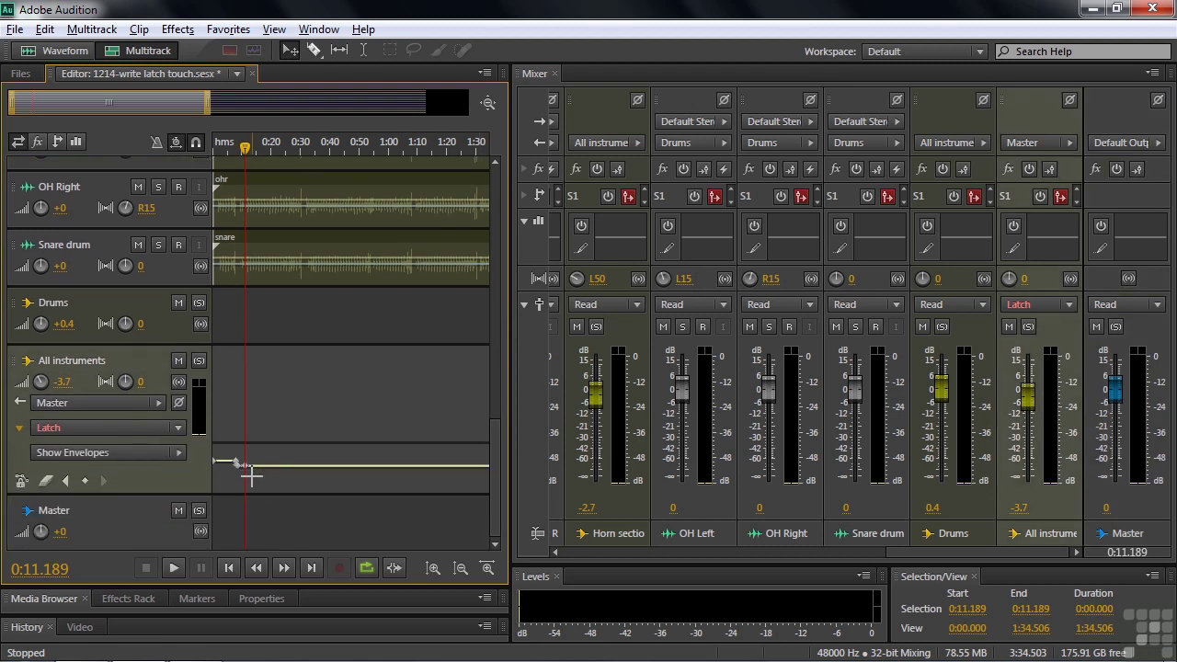
# Play back the recorded All instruments volume reduction from about 0:06 to 0:11
pyautogui.click(235, 154)
pyautogui.moveTo(235, 155); pyautogui.dragTo(231, 151)
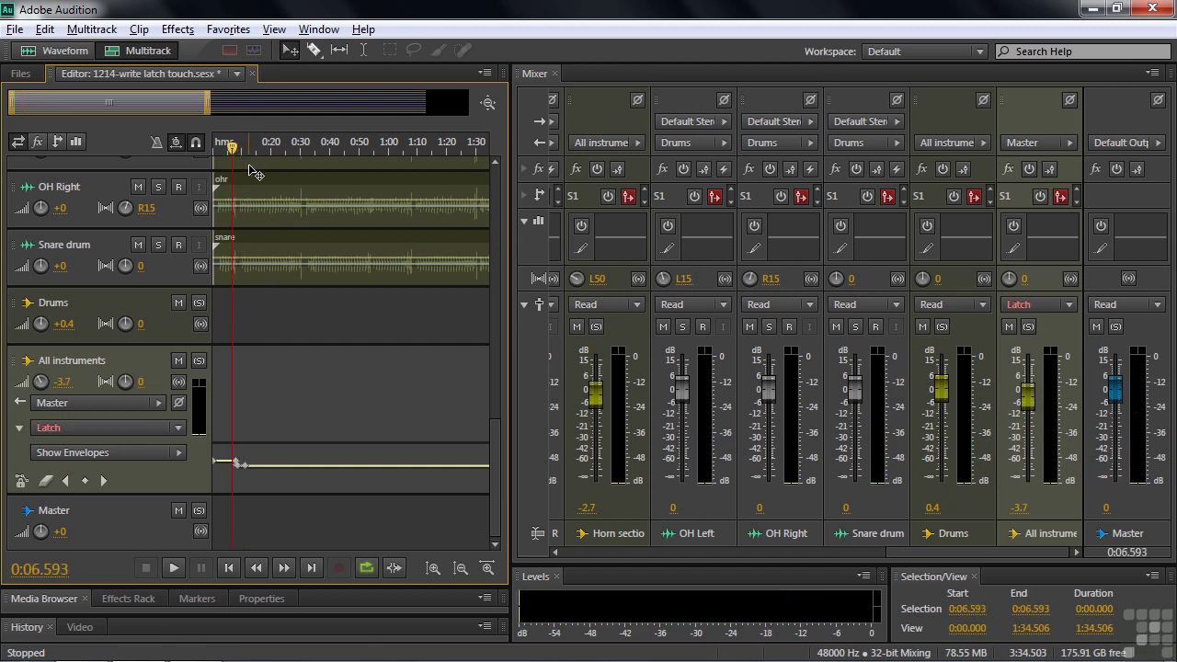
pyautogui.press('space')
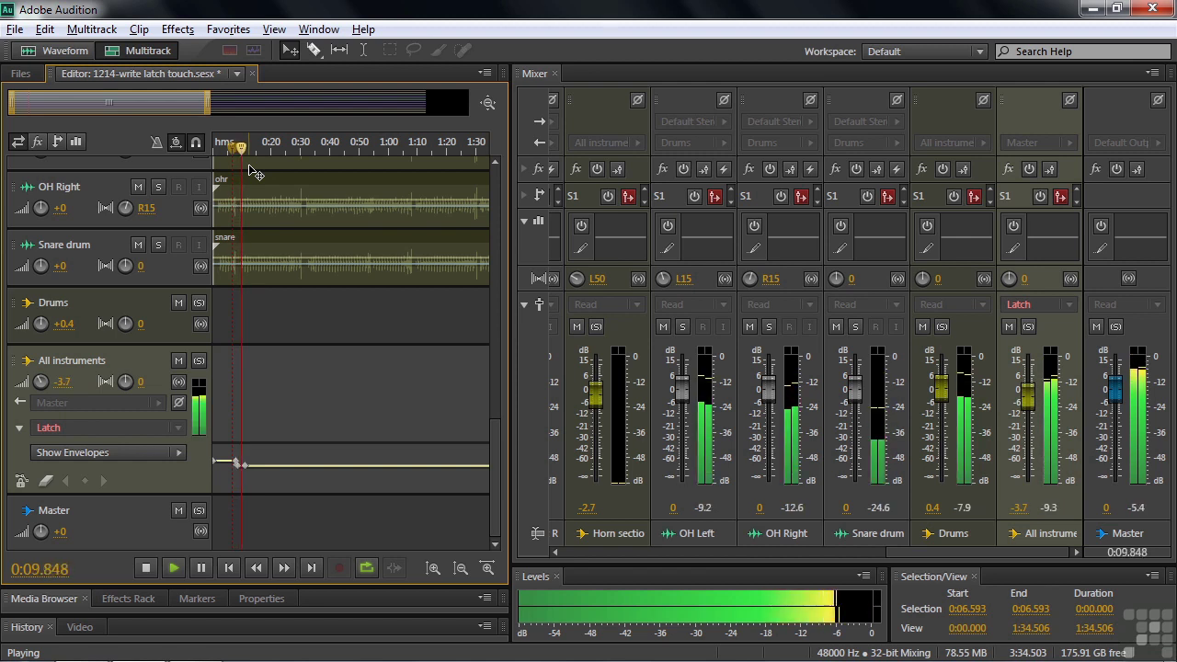
pyautogui.press('space')
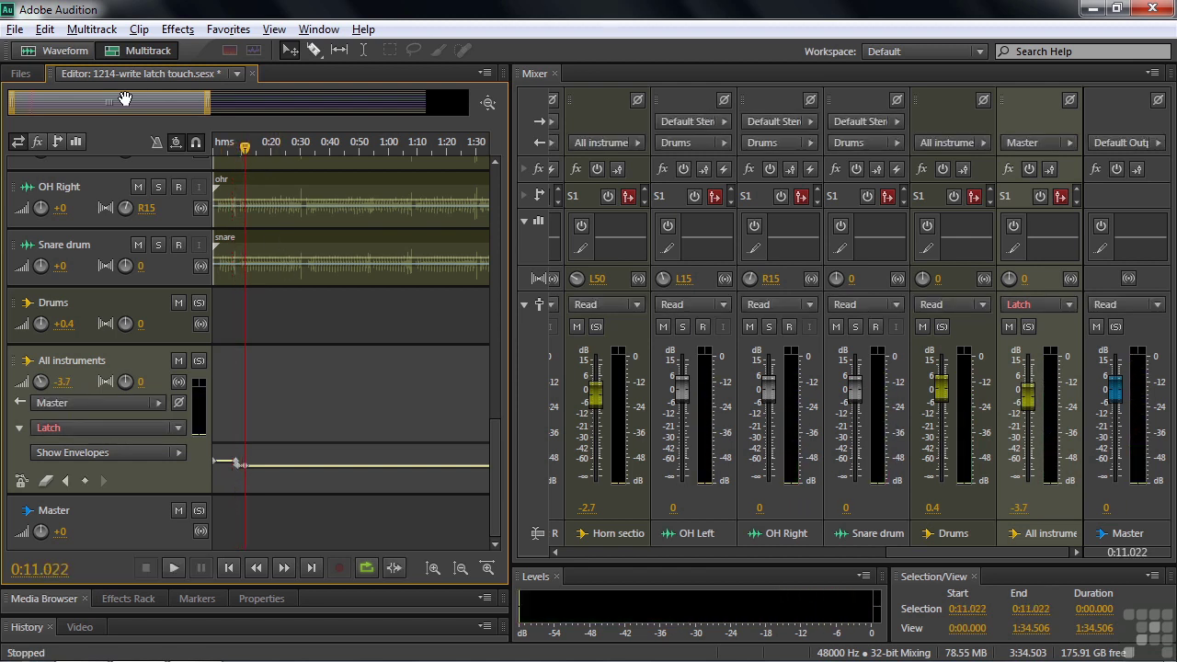
# Record a volume rise to +1.2 dB on the All instruments bus around the lead guitar solo's start, playing from about 1:25 to 1:34
pyautogui.moveTo(110, 103); pyautogui.dragTo(286, 103)
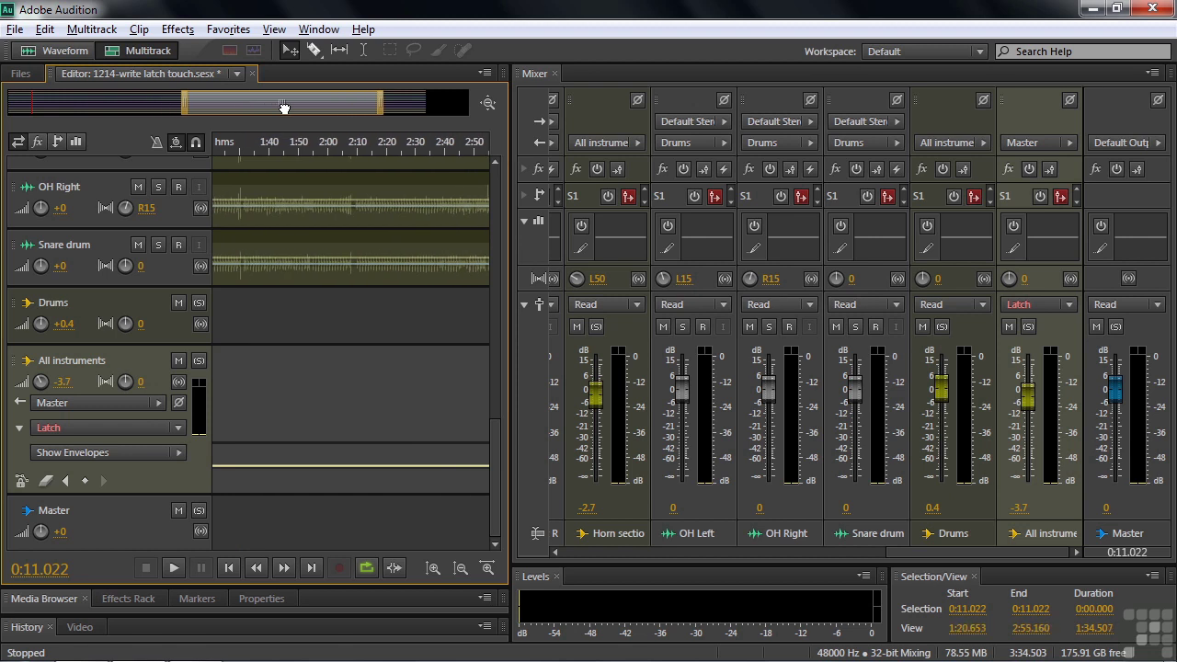
pyautogui.moveTo(493, 469); pyautogui.dragTo(517, 243)
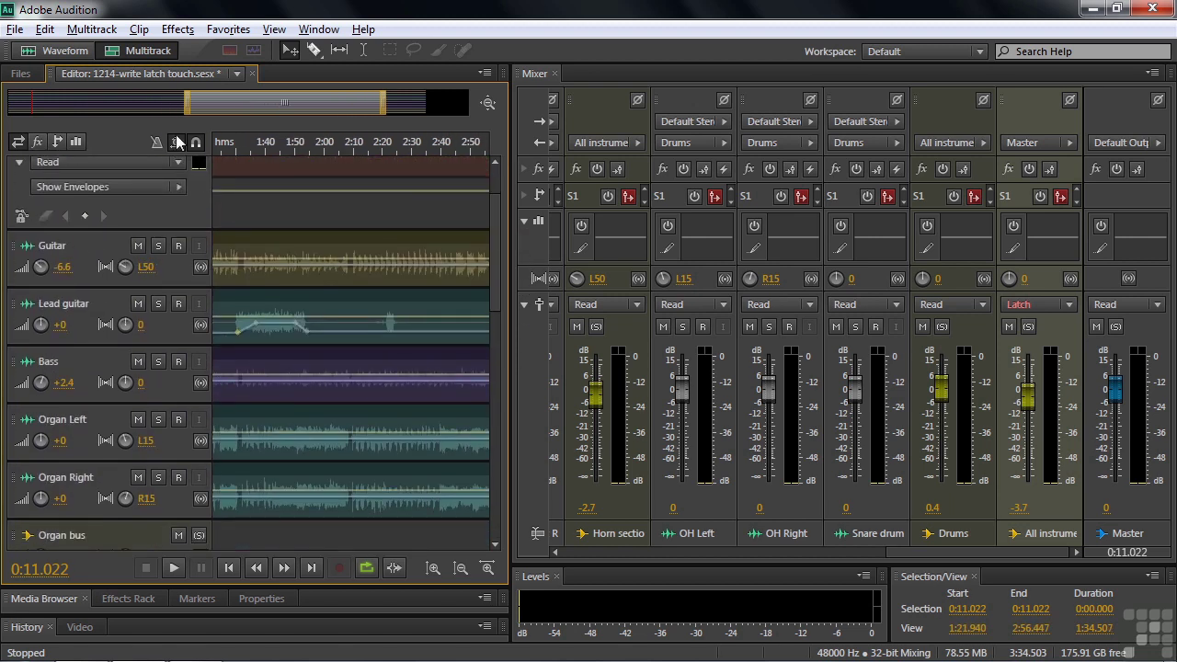
pyautogui.click(222, 143)
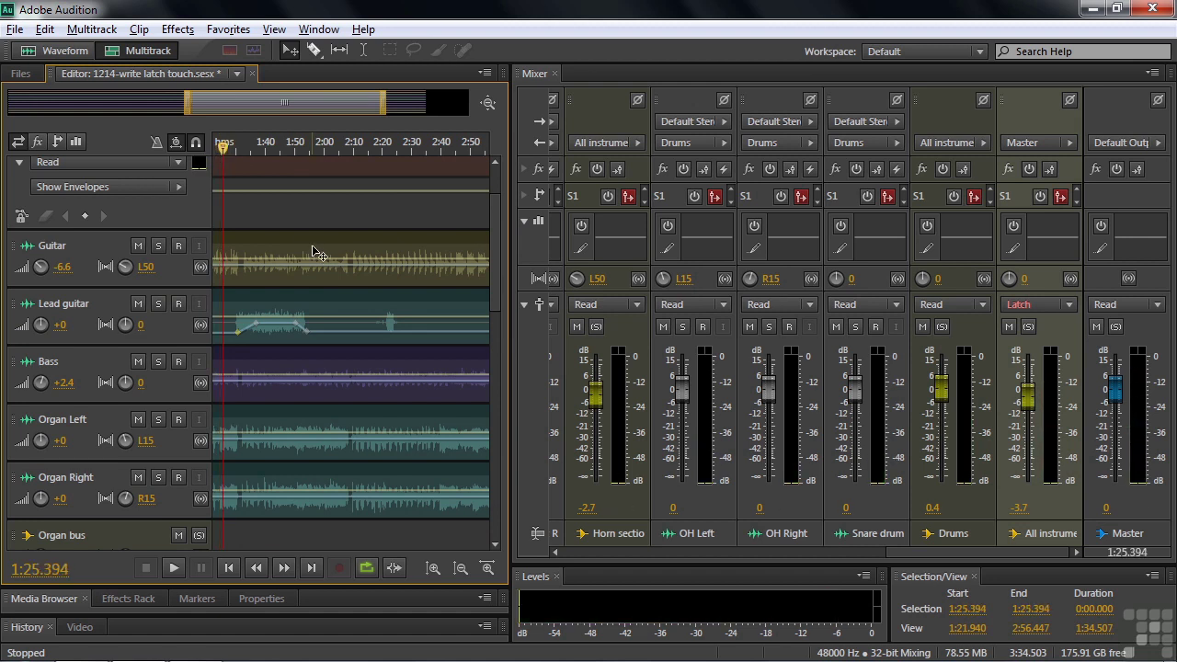
pyautogui.moveTo(498, 280); pyautogui.dragTo(491, 513)
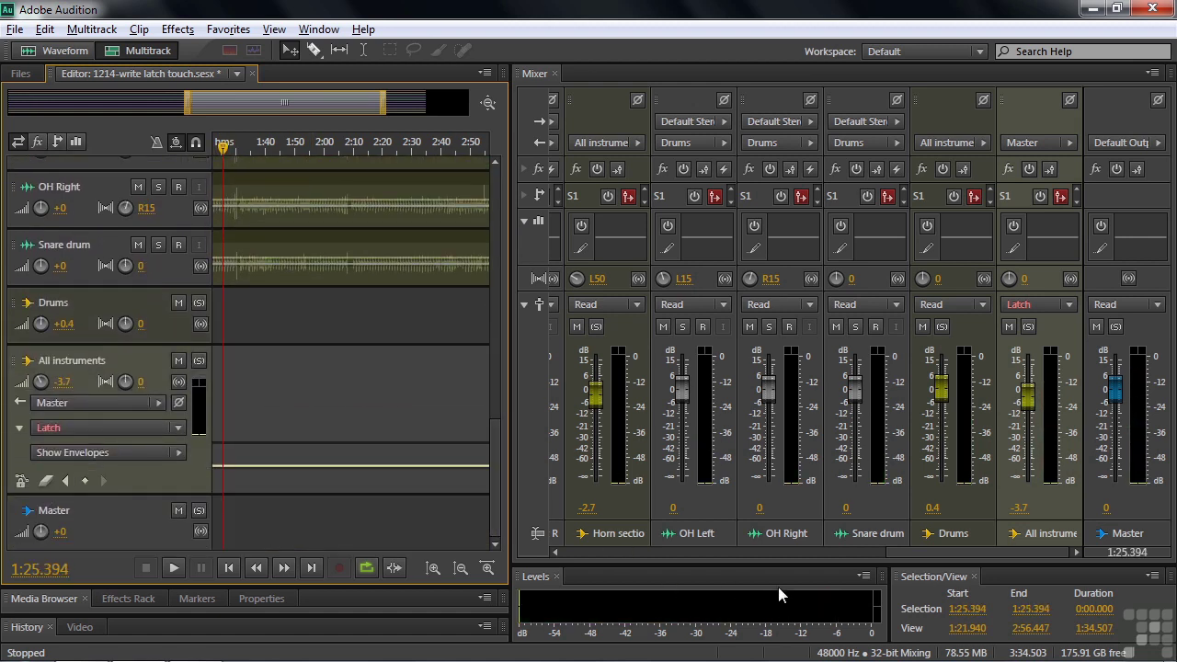
pyautogui.press('space')
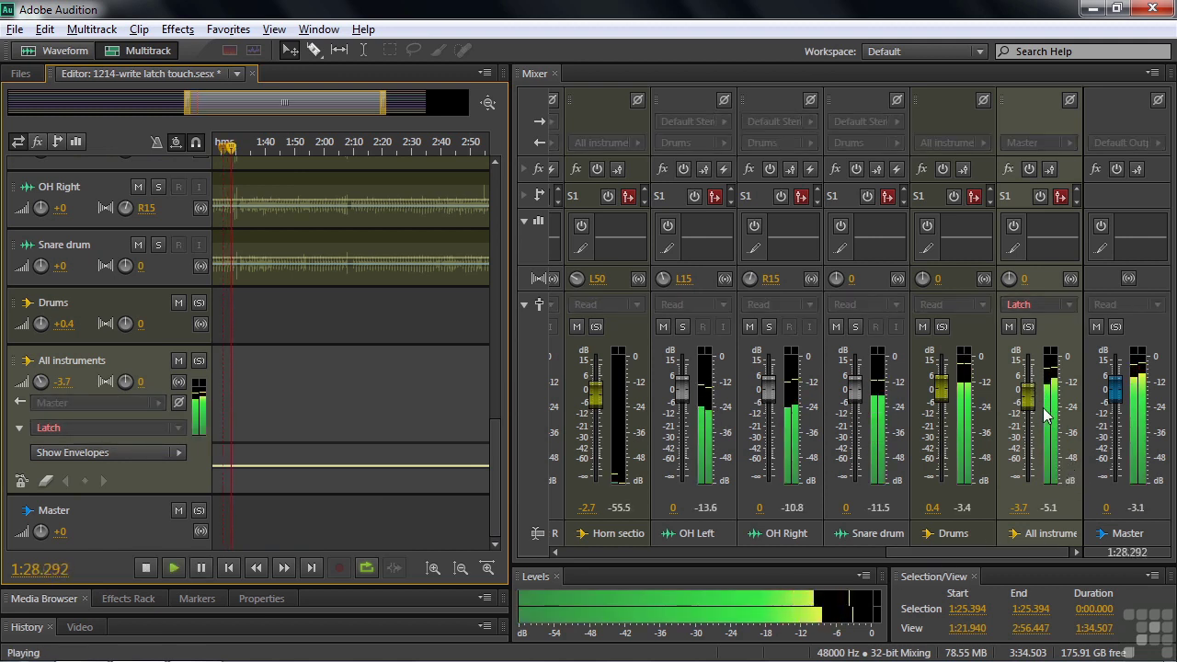
pyautogui.moveTo(1029, 400); pyautogui.dragTo(1030, 391)
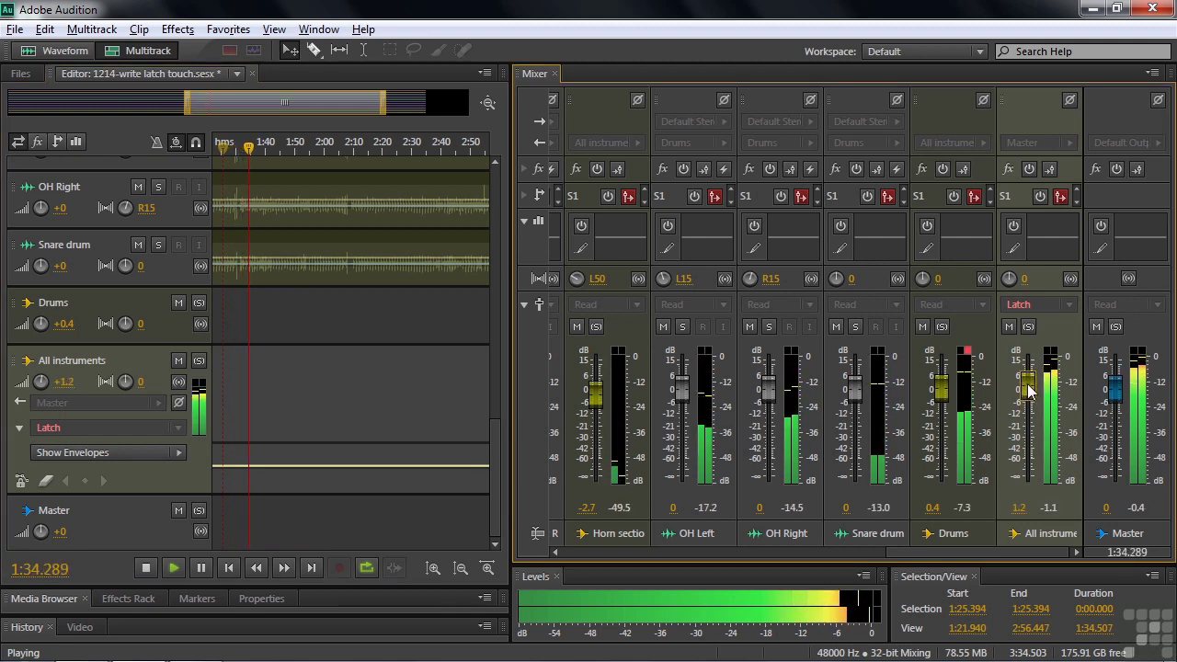
pyautogui.press('space')
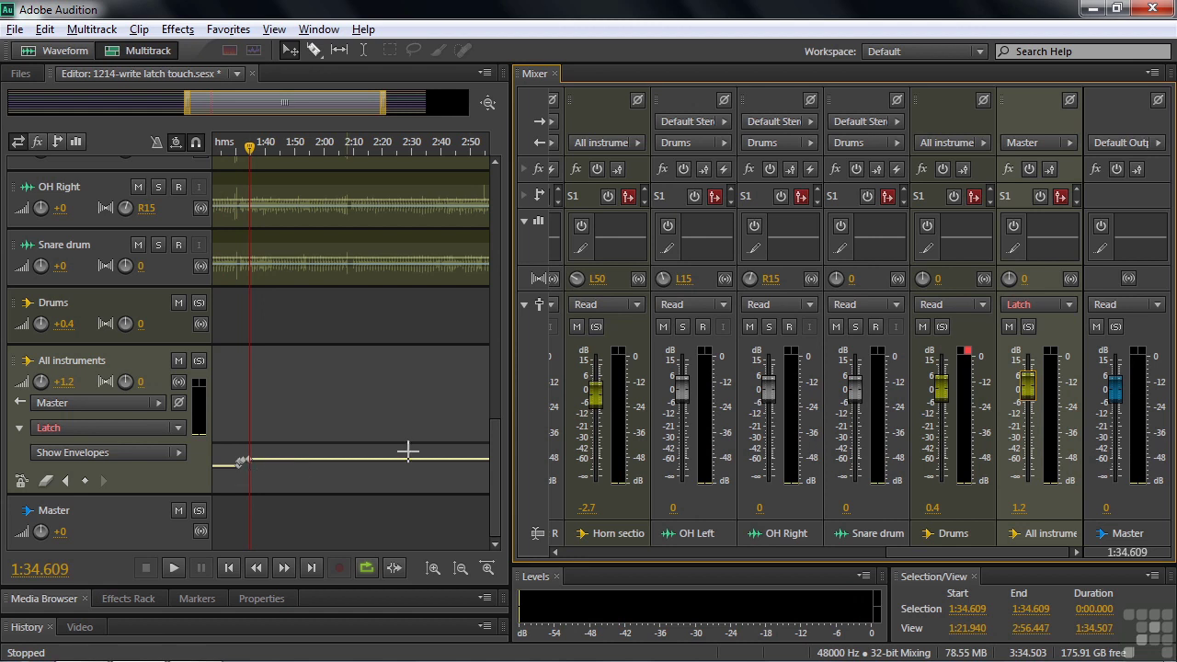
# Position the playhead near the end of the lead guitar solo, at about 1:51
pyautogui.moveTo(495, 462); pyautogui.dragTo(510, 255)
pyautogui.moveTo(250, 148); pyautogui.dragTo(299, 153)
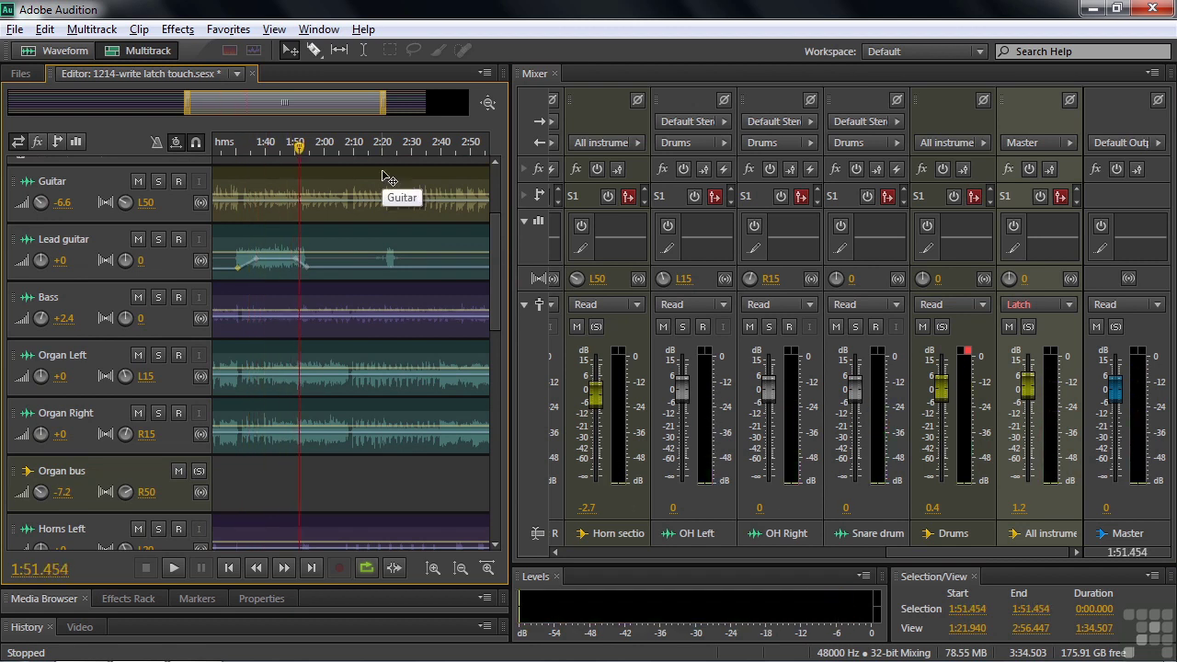